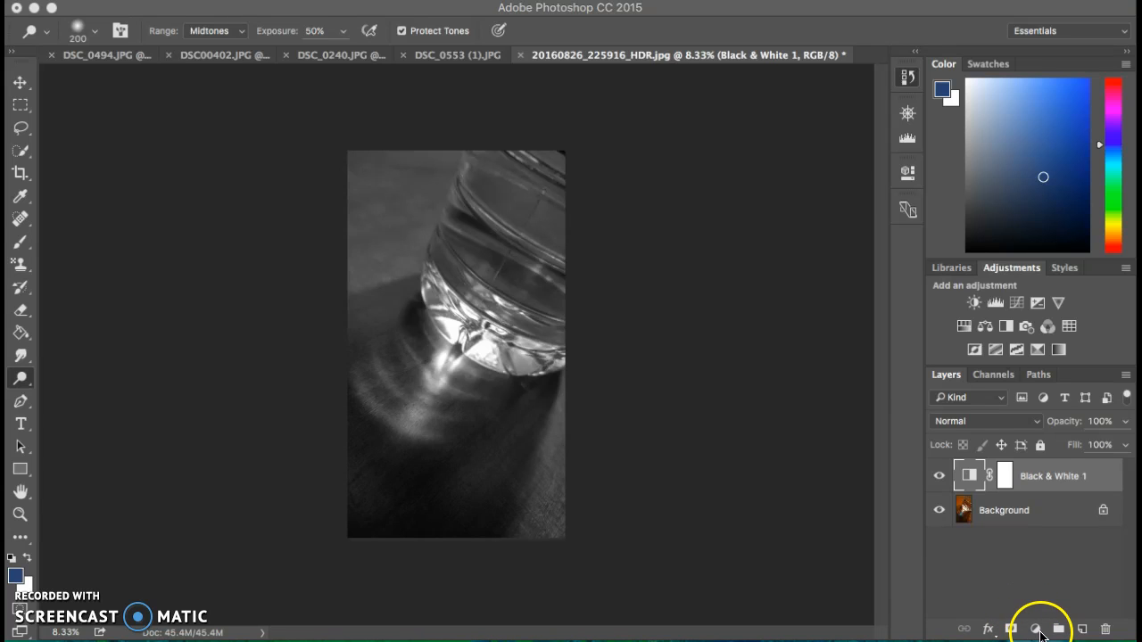
Add an Exposure adjustment layer above the Black & White 1 layer.
left_click(1036, 630)
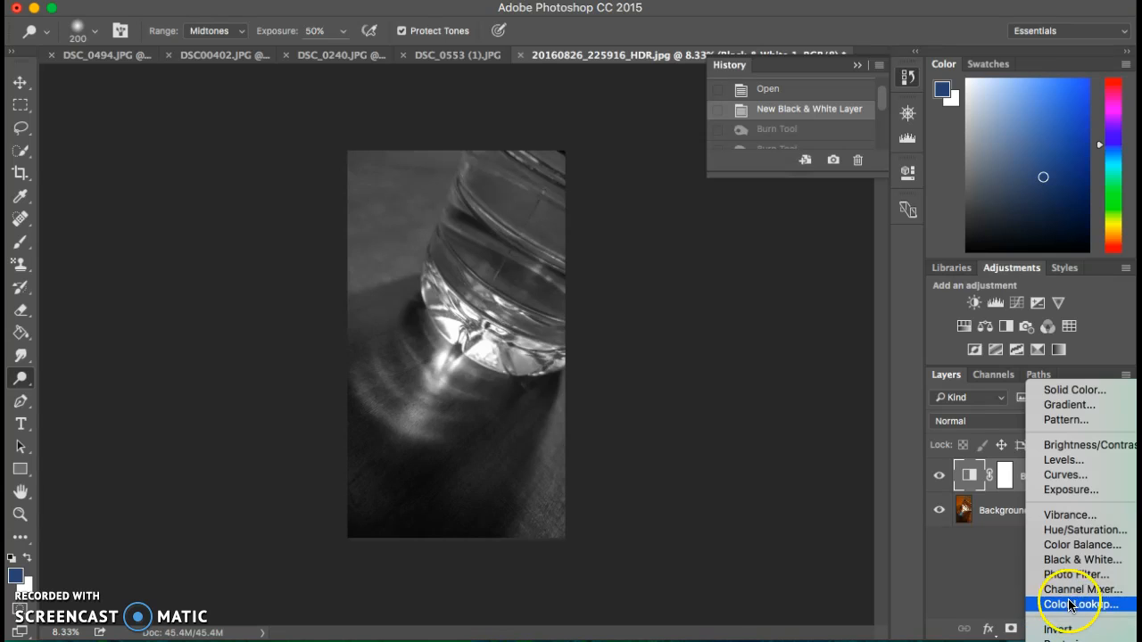
left_click(1092, 491)
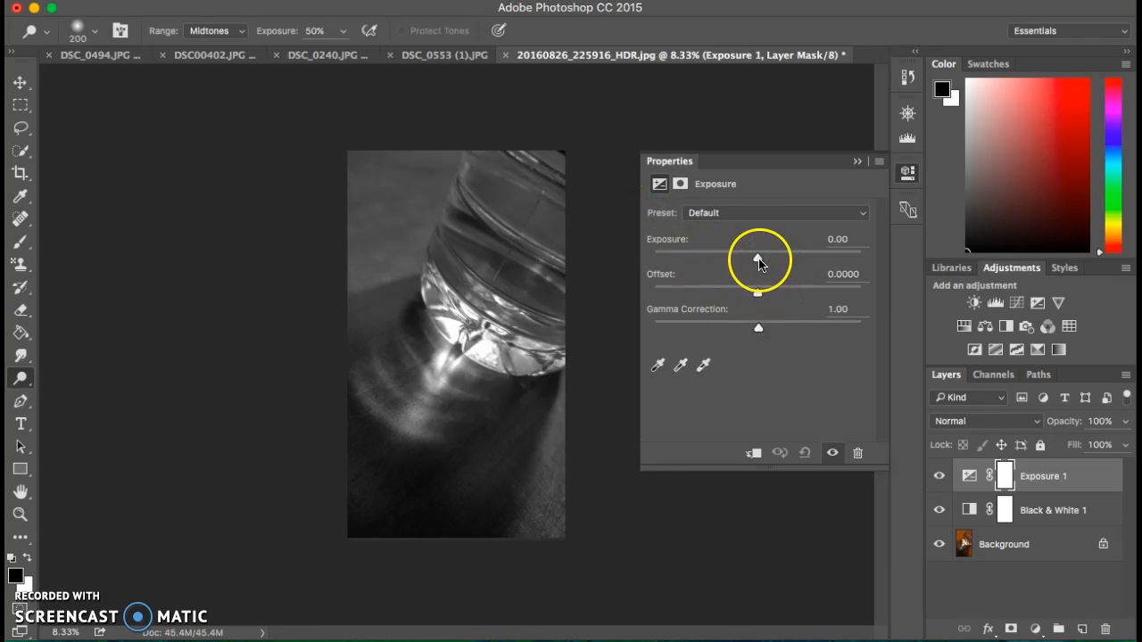
Try exposures of +3.87, -6.89, -2.97 and +0.95 and an offset of -0.1176, resetting the adjustment after each setting's trial.
left_click_drag(758, 260, 818, 265)
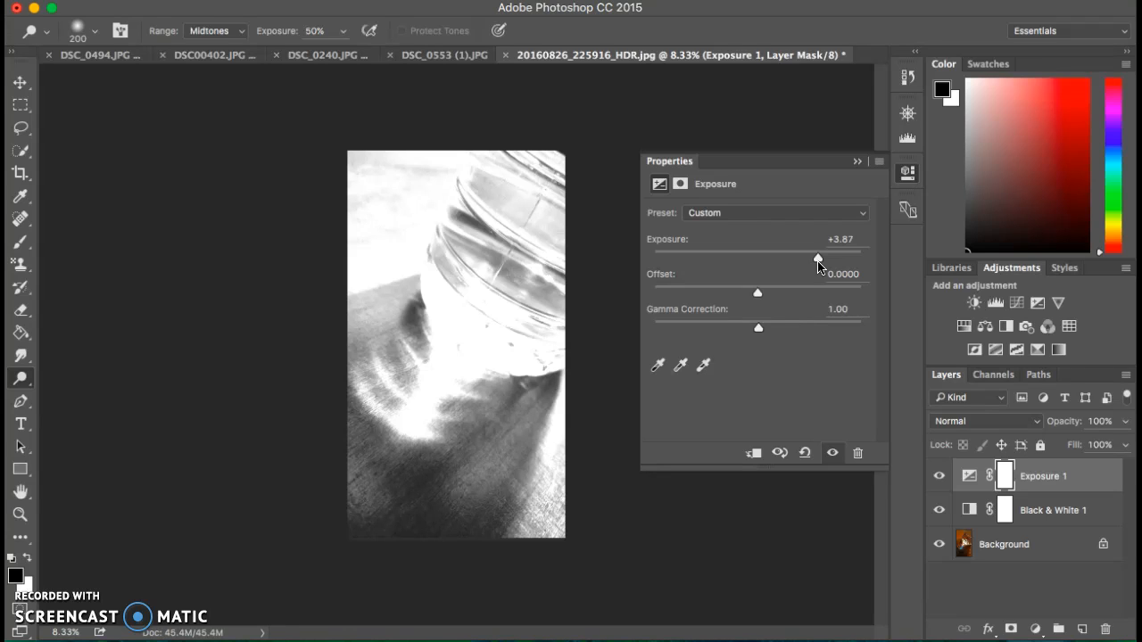
left_click_drag(818, 265, 687, 270)
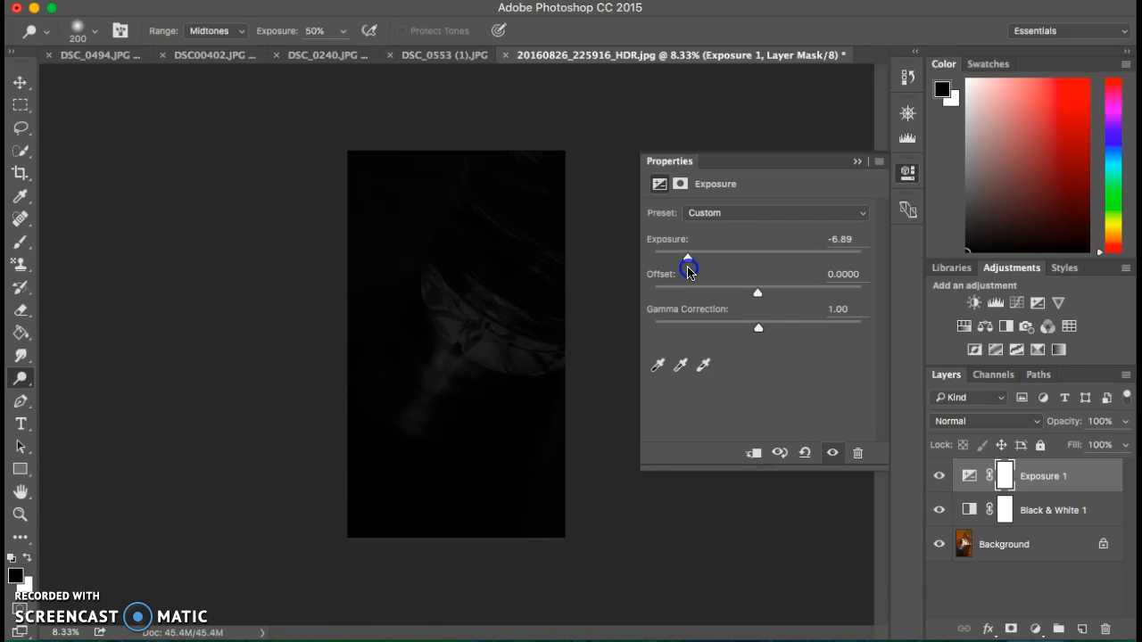
left_click_drag(688, 272, 712, 271)
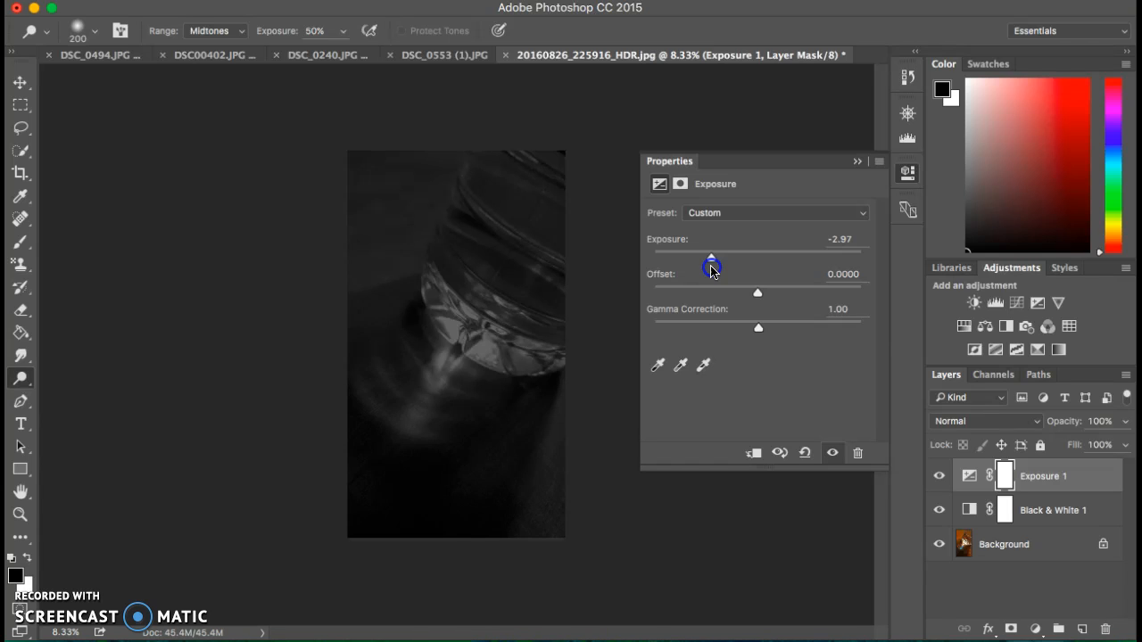
left_click_drag(711, 267, 773, 260)
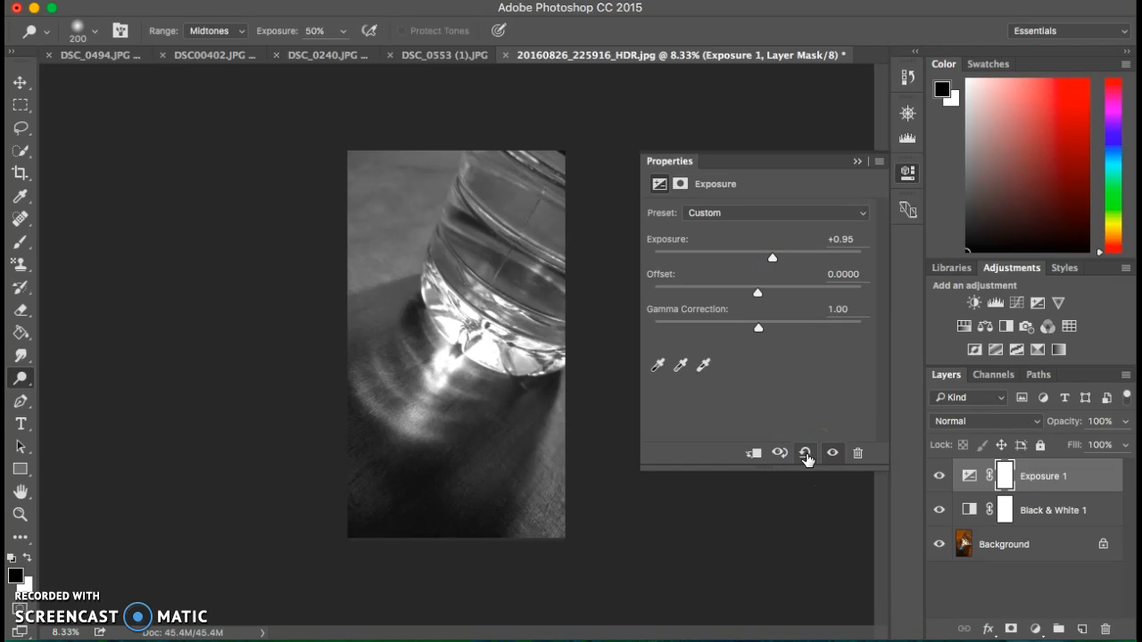
left_click(805, 455)
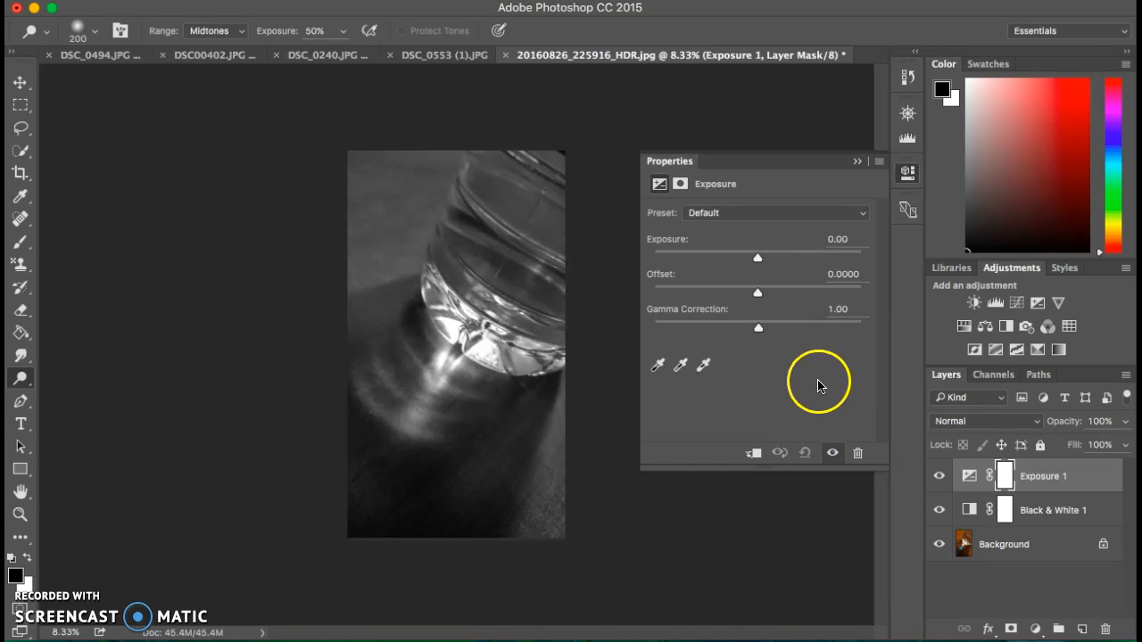
left_click_drag(757, 295, 733, 292)
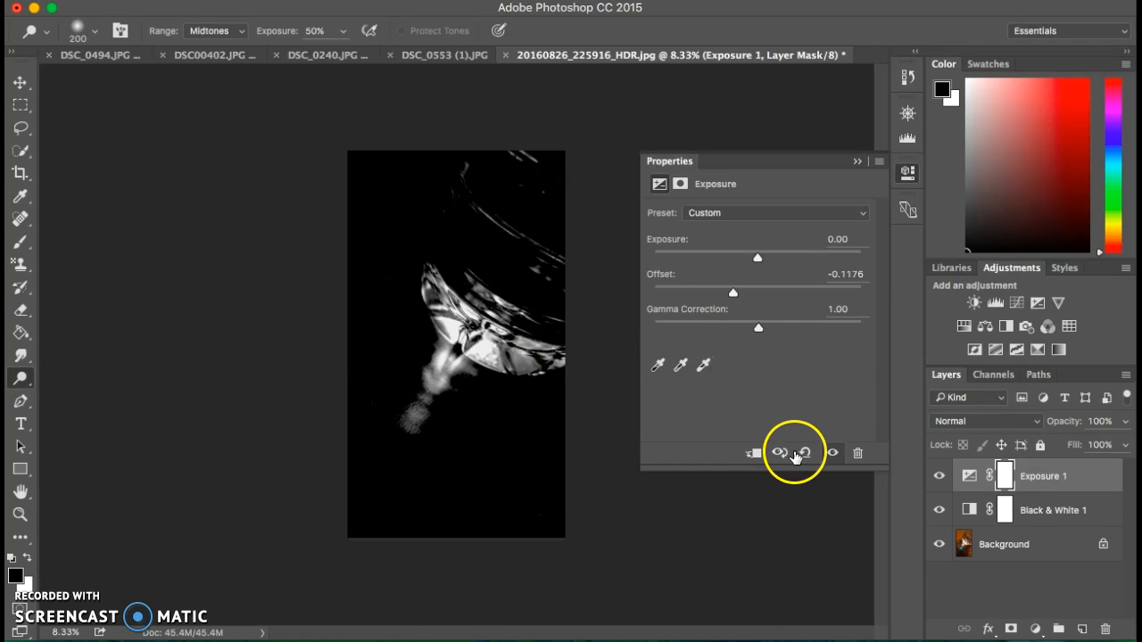
left_click(803, 455)
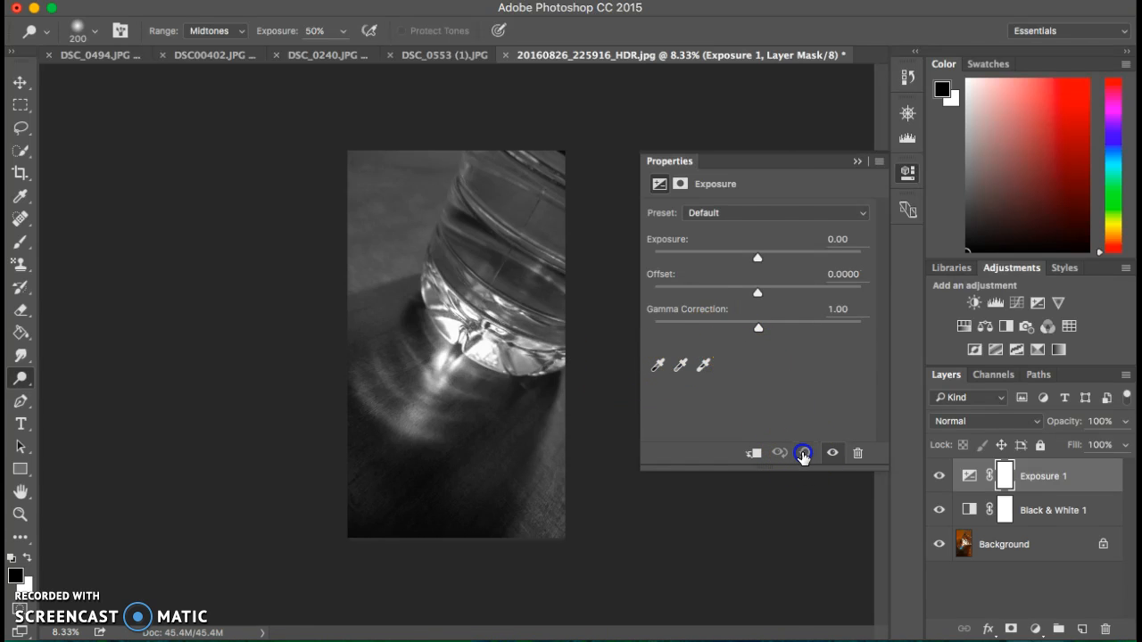
Try the Minus 1.0, Minus 2.0, Plus 1.0 and Plus 2.0 exposure presets, and reset the adjustment to its defaults.
left_click(759, 216)
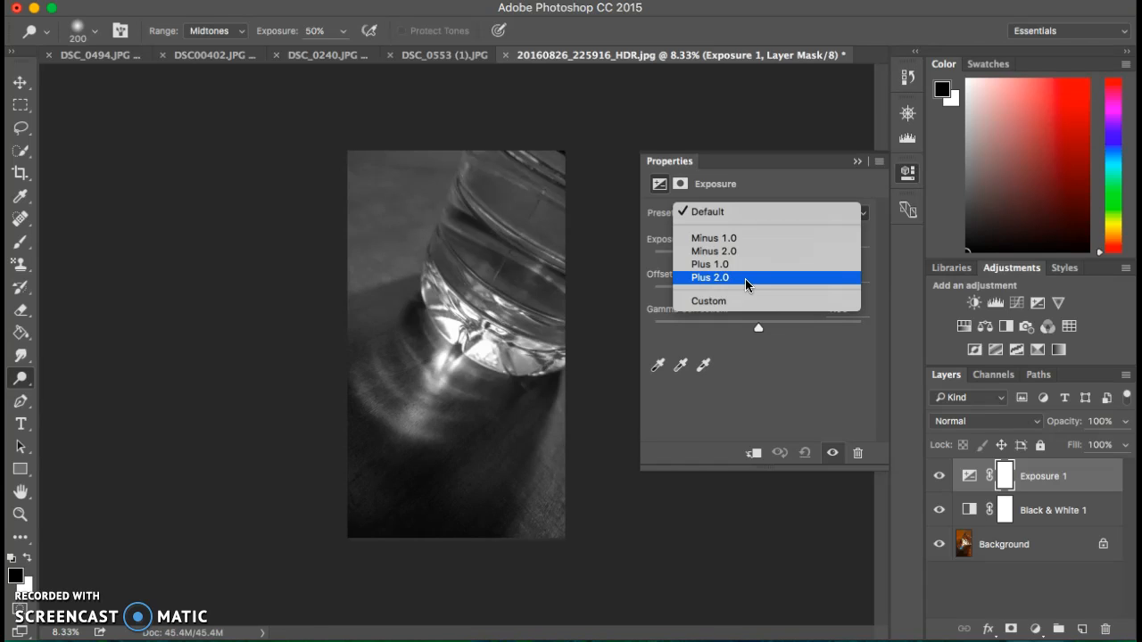
left_click(711, 235)
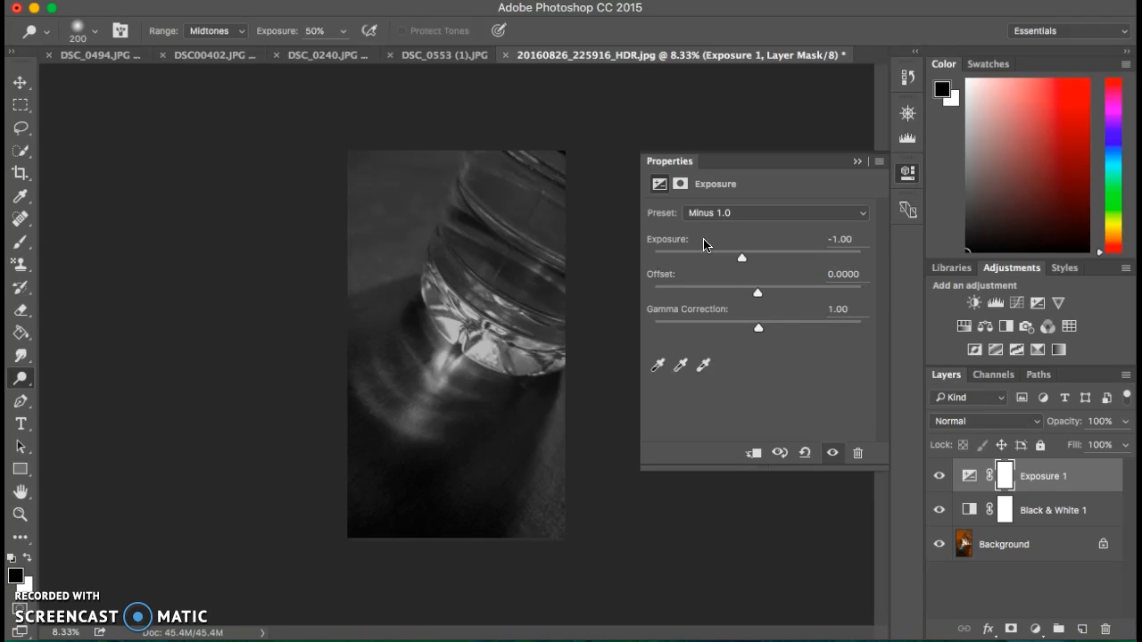
left_click(721, 216)
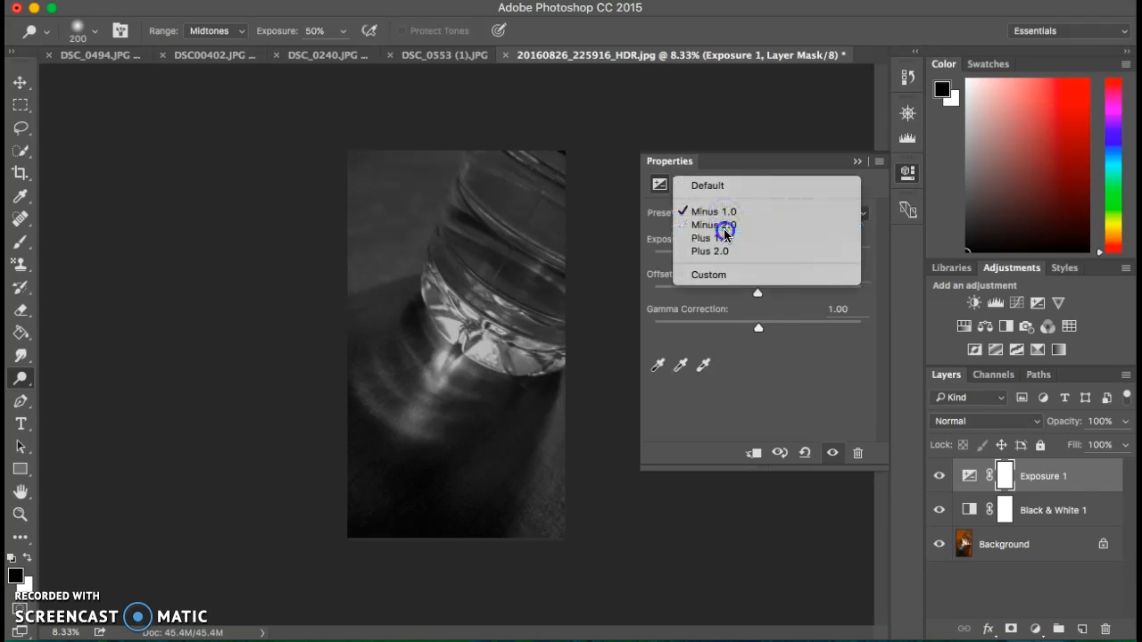
left_click(725, 225)
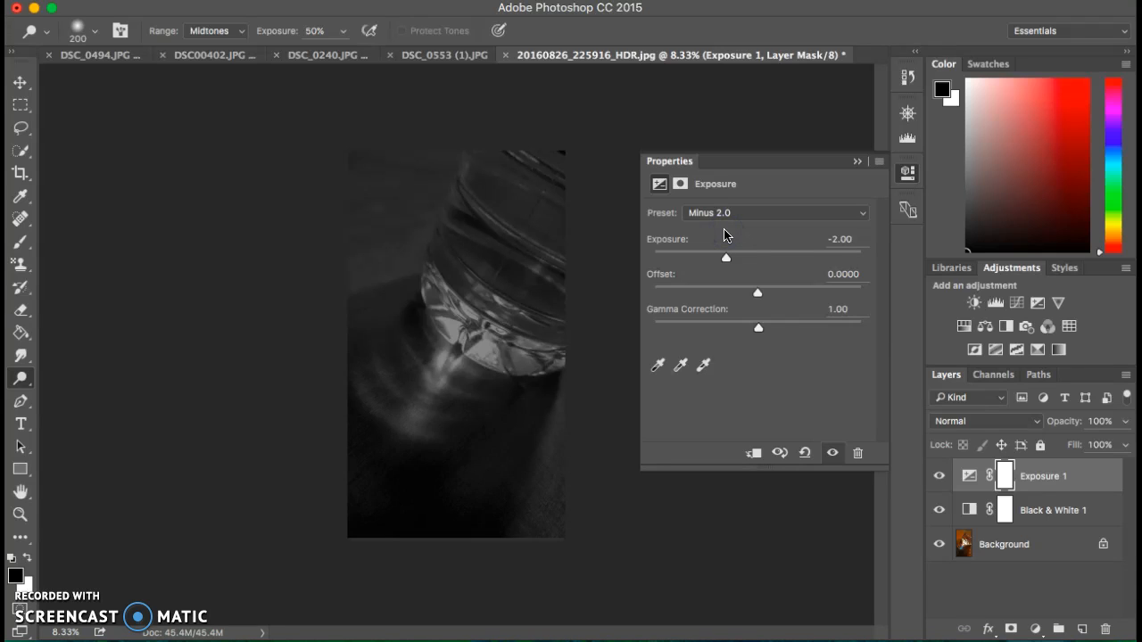
left_click(728, 218)
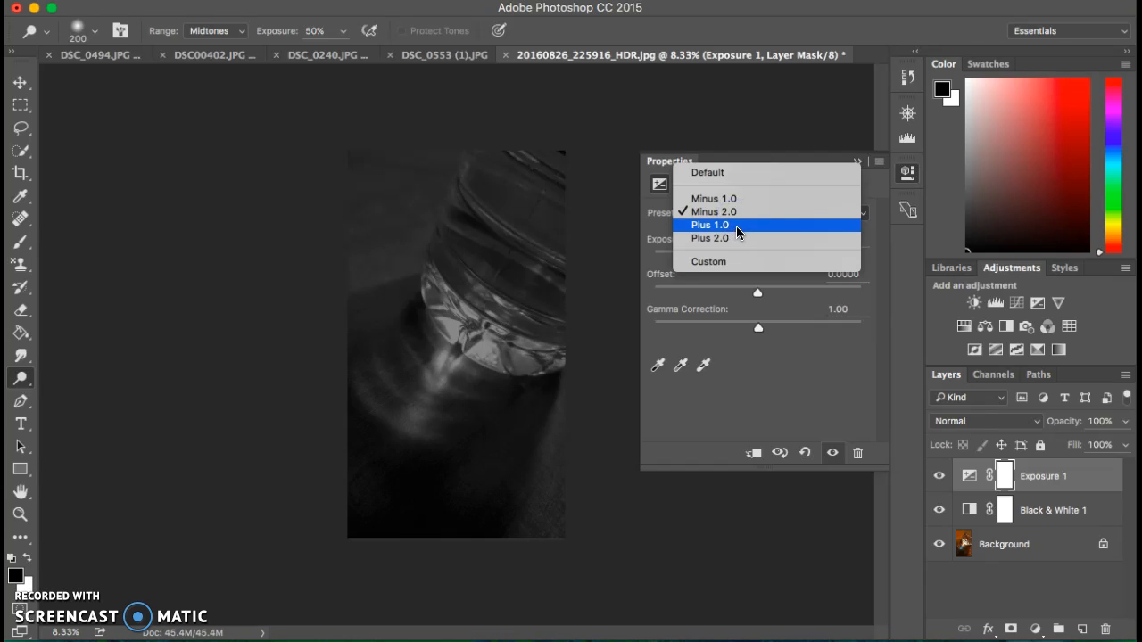
left_click(737, 225)
left_click(744, 219)
left_click(743, 225)
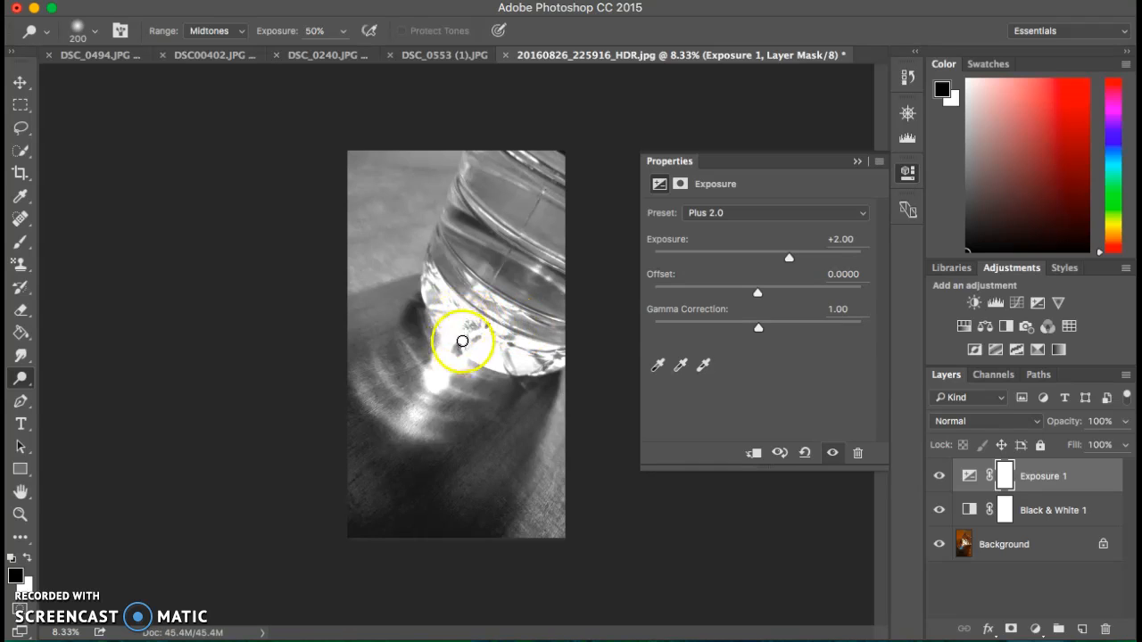
left_click(749, 207)
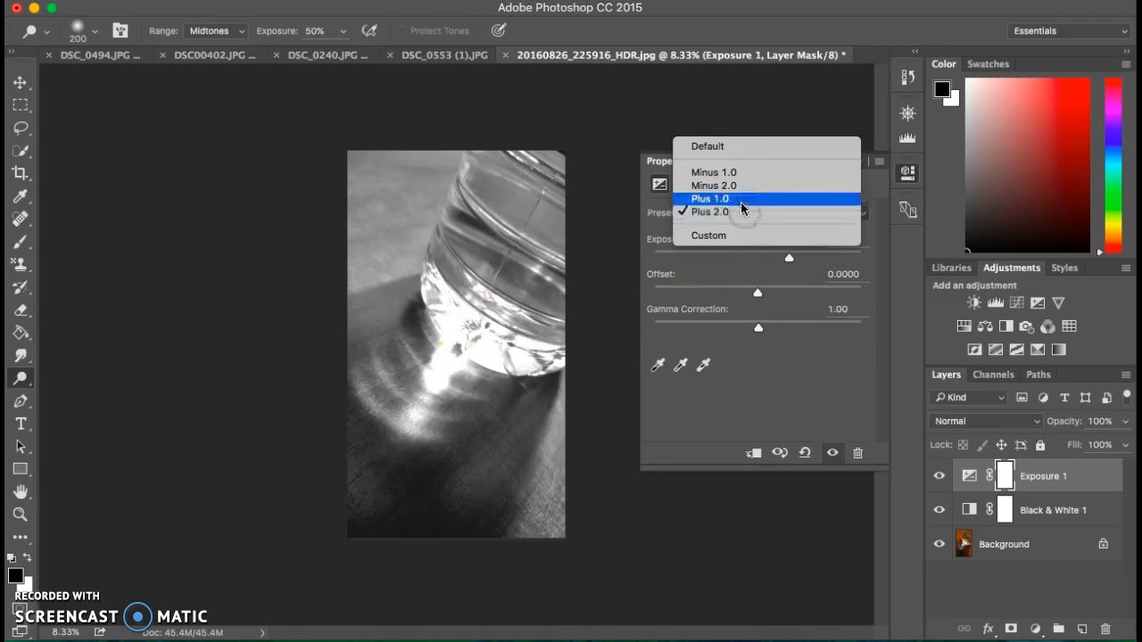
left_click(742, 202)
left_click(801, 454)
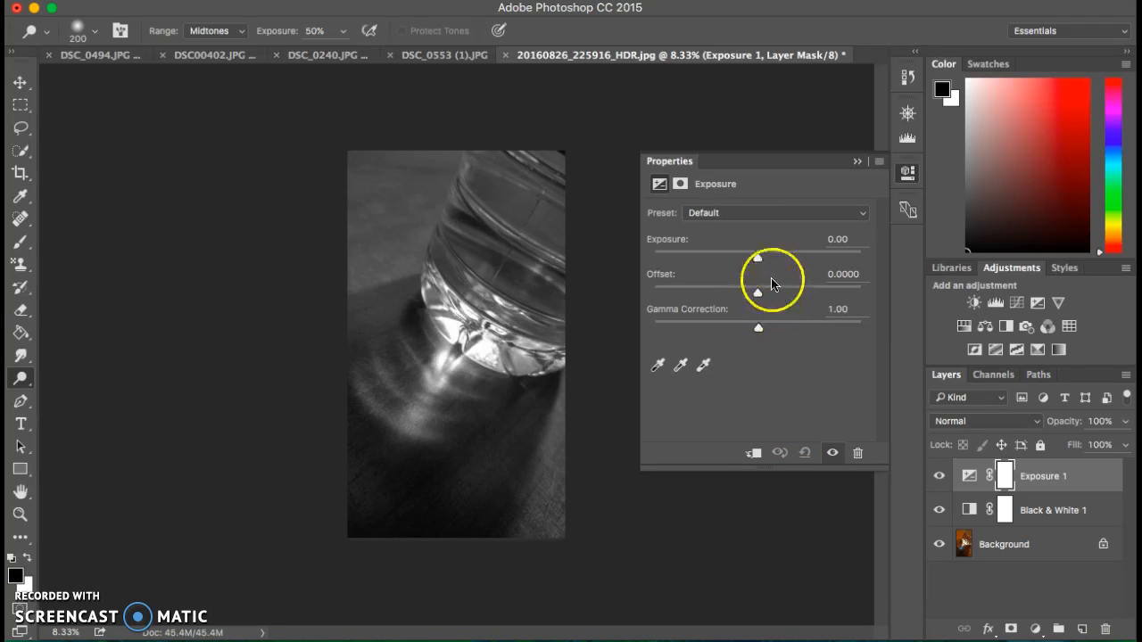
Raise the adjustment layer's exposure to +0.78 and collapse its properties.
left_click_drag(757, 258, 771, 261)
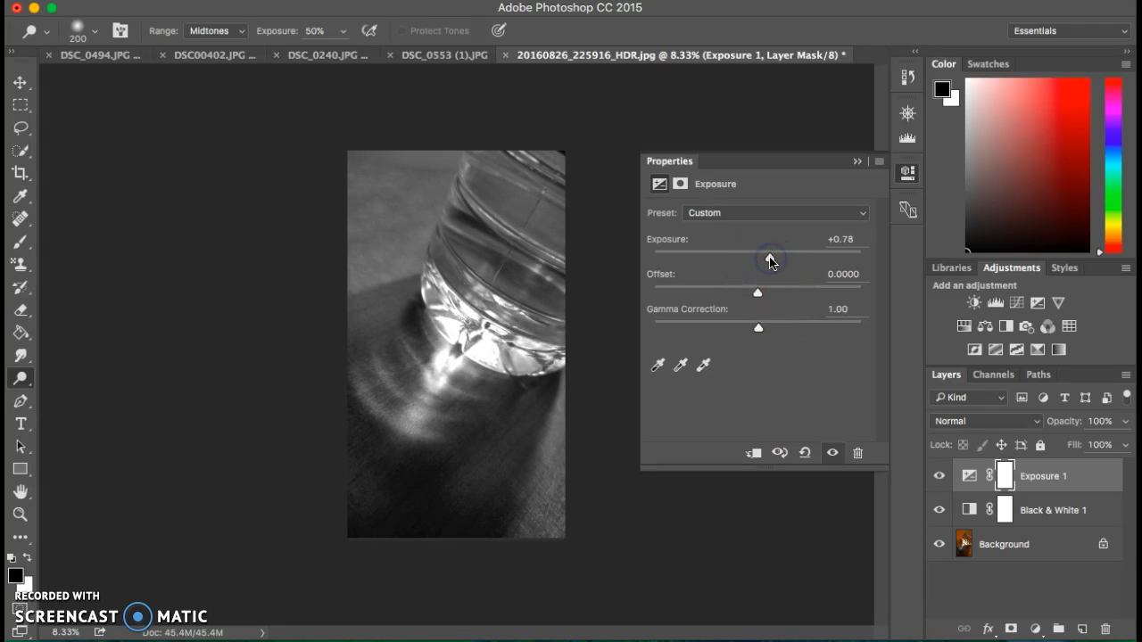
left_click(858, 165)
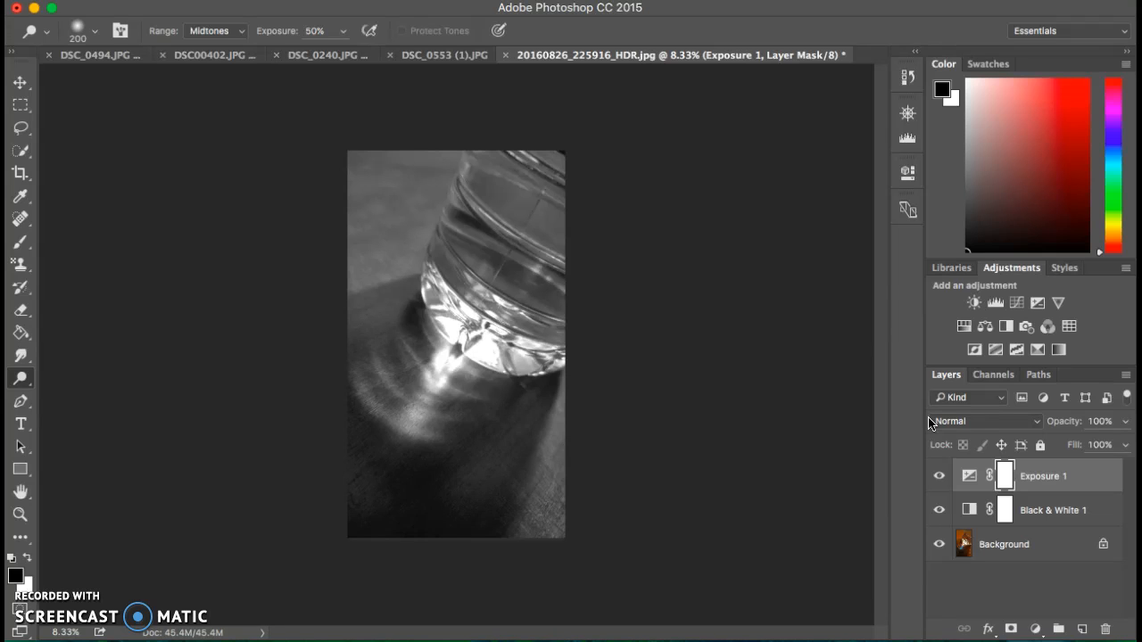
left_click(26, 388)
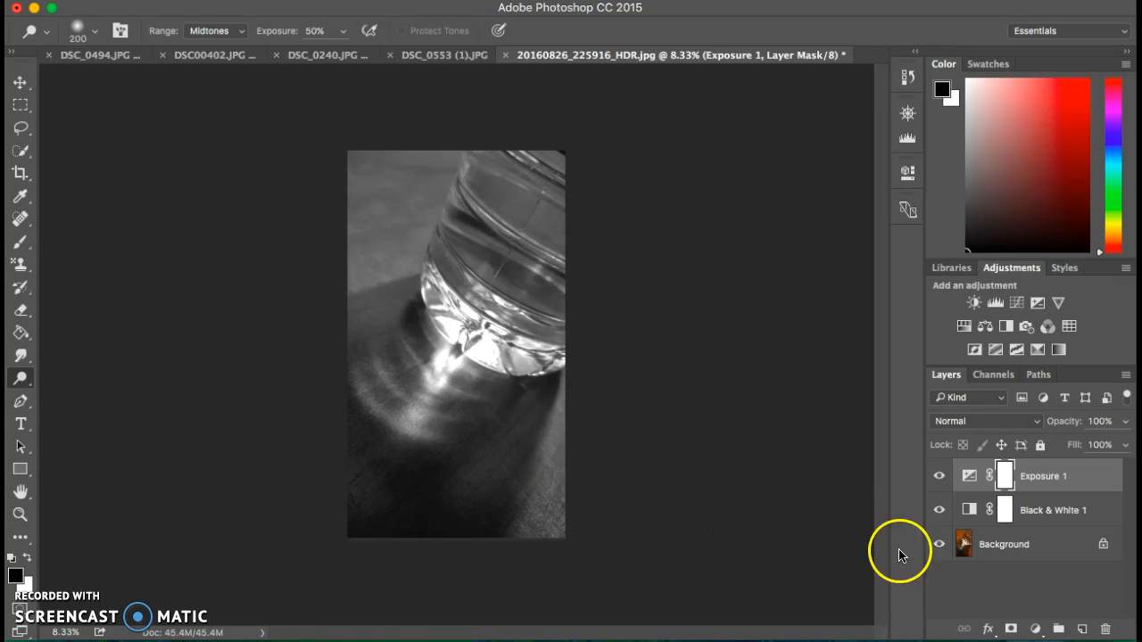
Duplicate the Background layer under its default name and select the copy.
left_click(1024, 546)
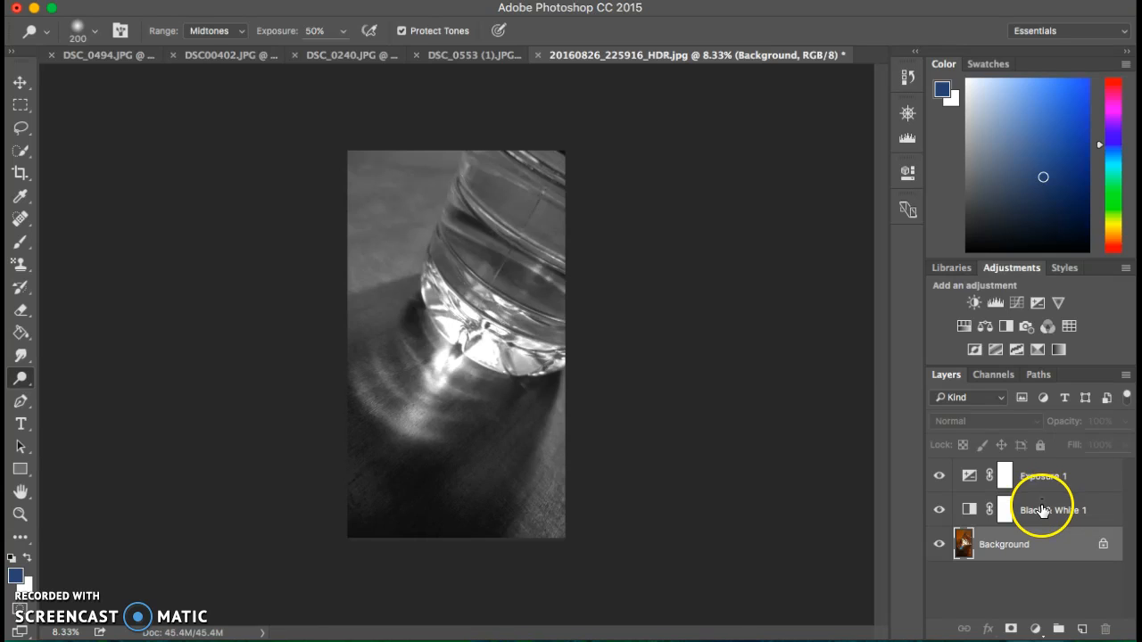
right_click(1035, 549)
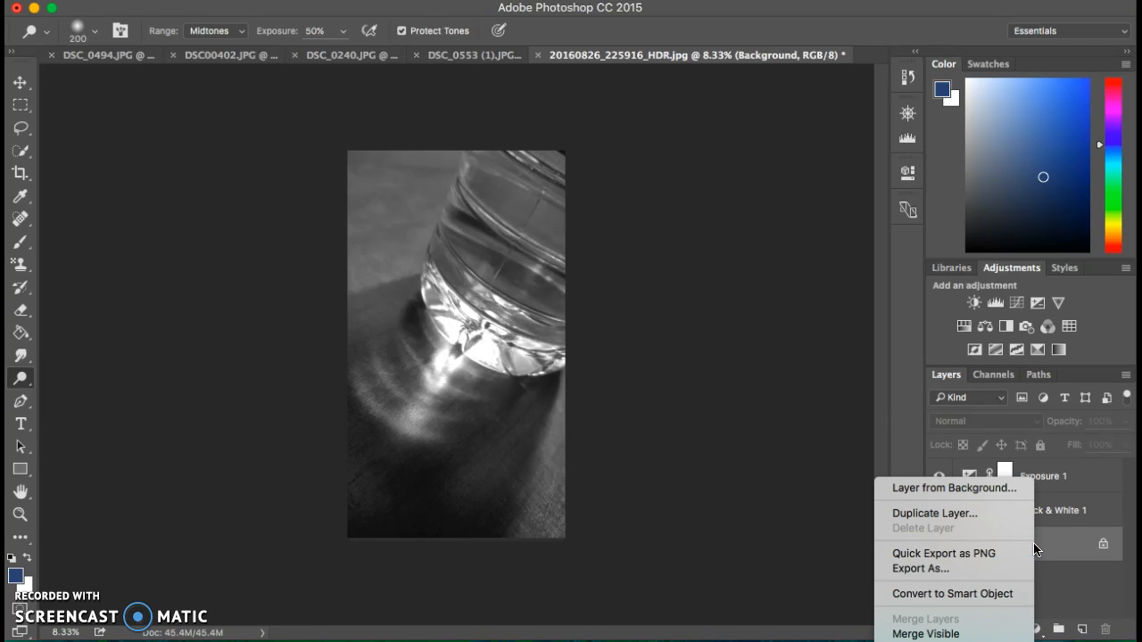
left_click(973, 521)
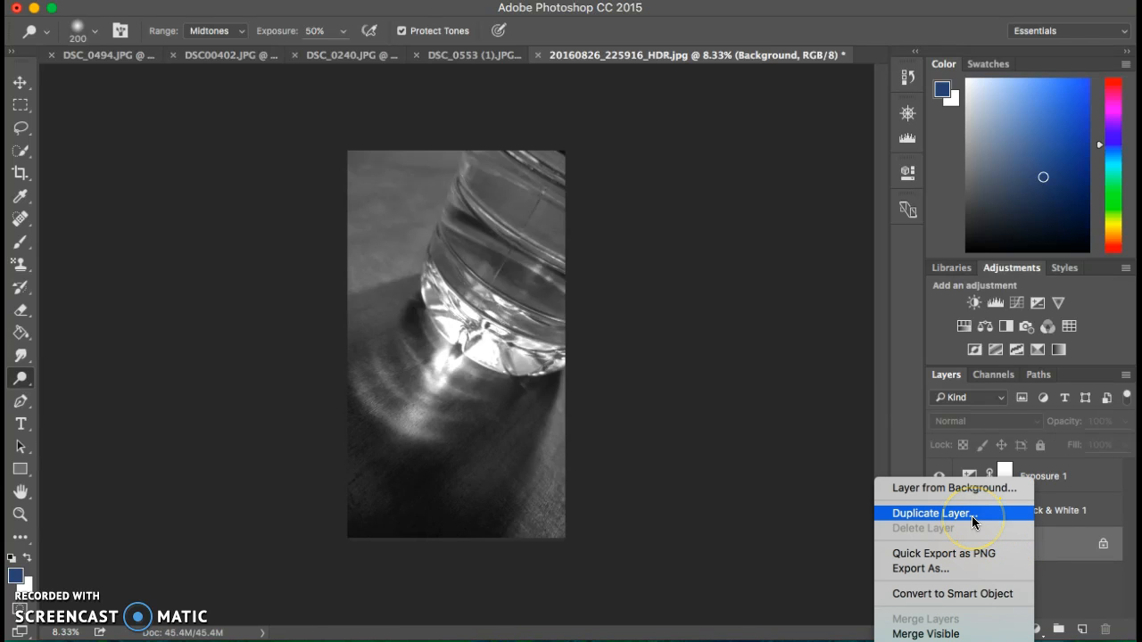
left_click(727, 257)
left_click(971, 541)
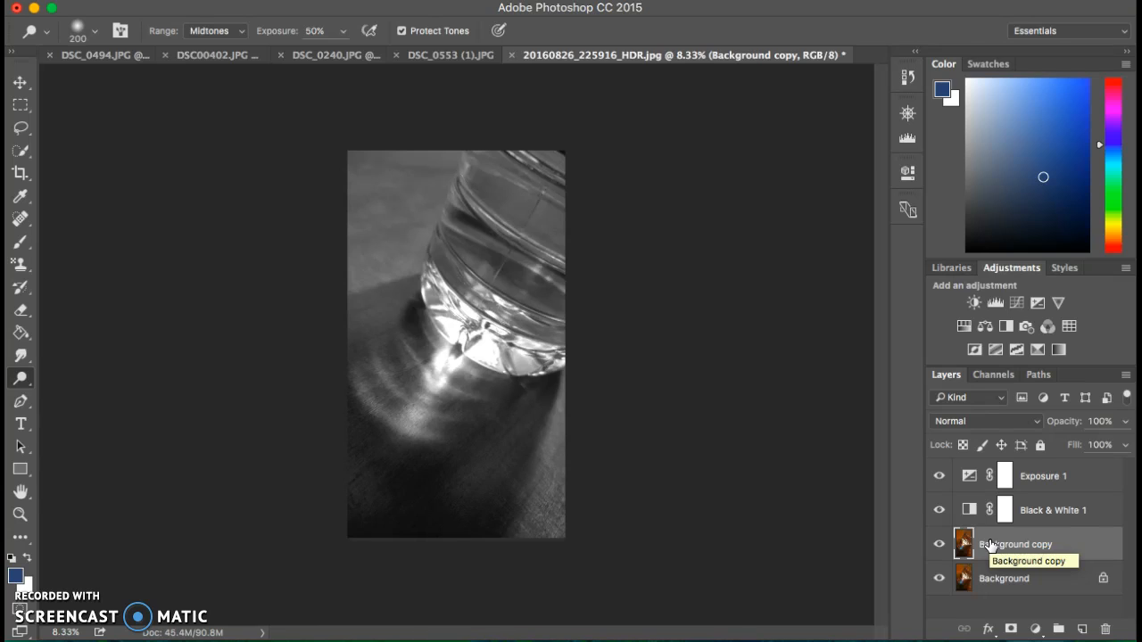
Duplicate the Background copy layer once more and delete the extra duplicate, keeping Background copy selected.
key("super+j")
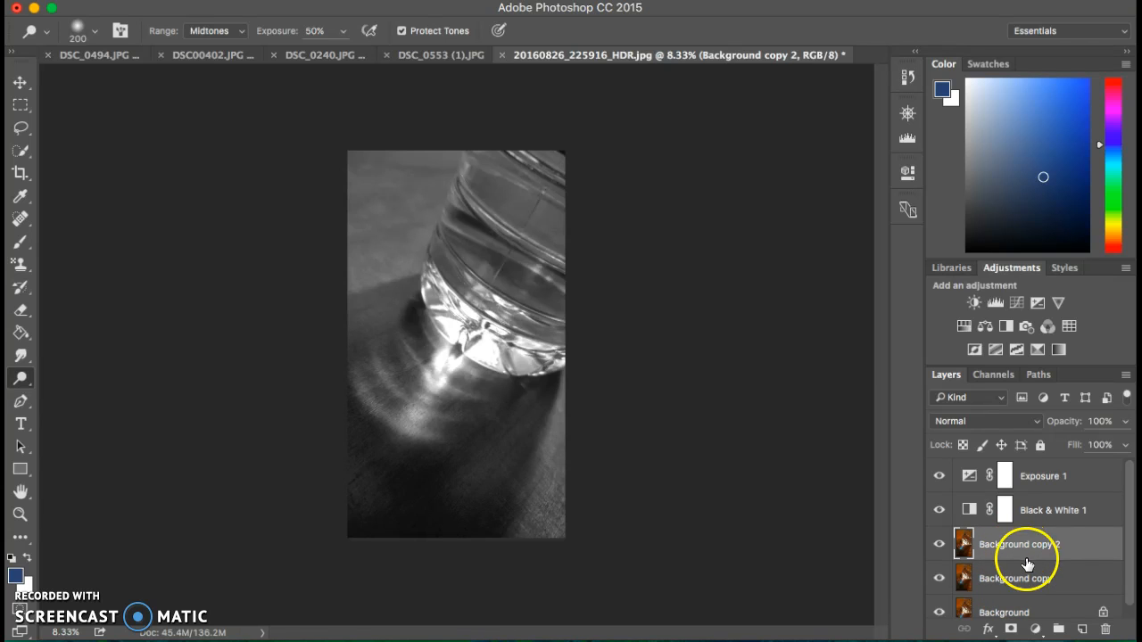
left_click_drag(1062, 549, 1107, 627)
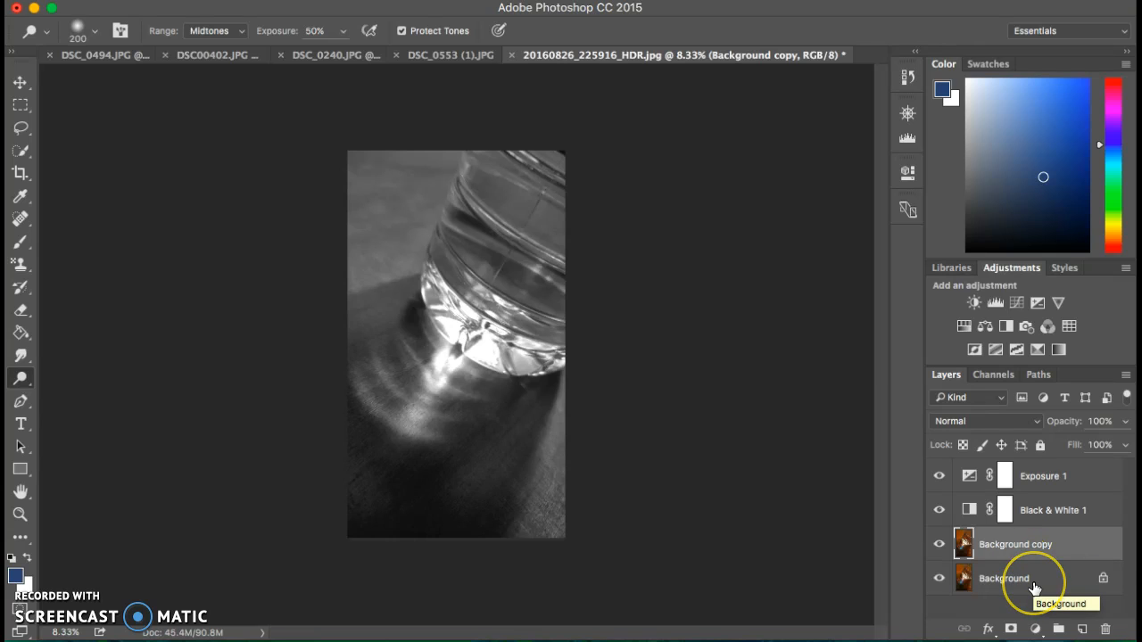
left_click(1021, 553)
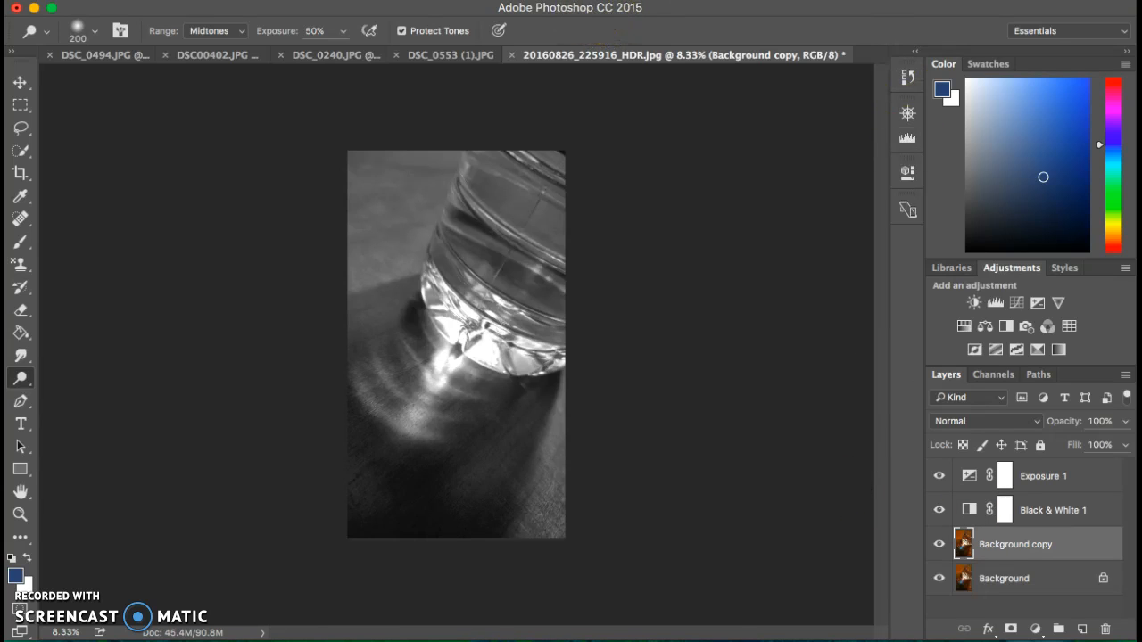
Show the document's edit history.
left_click(486, 2)
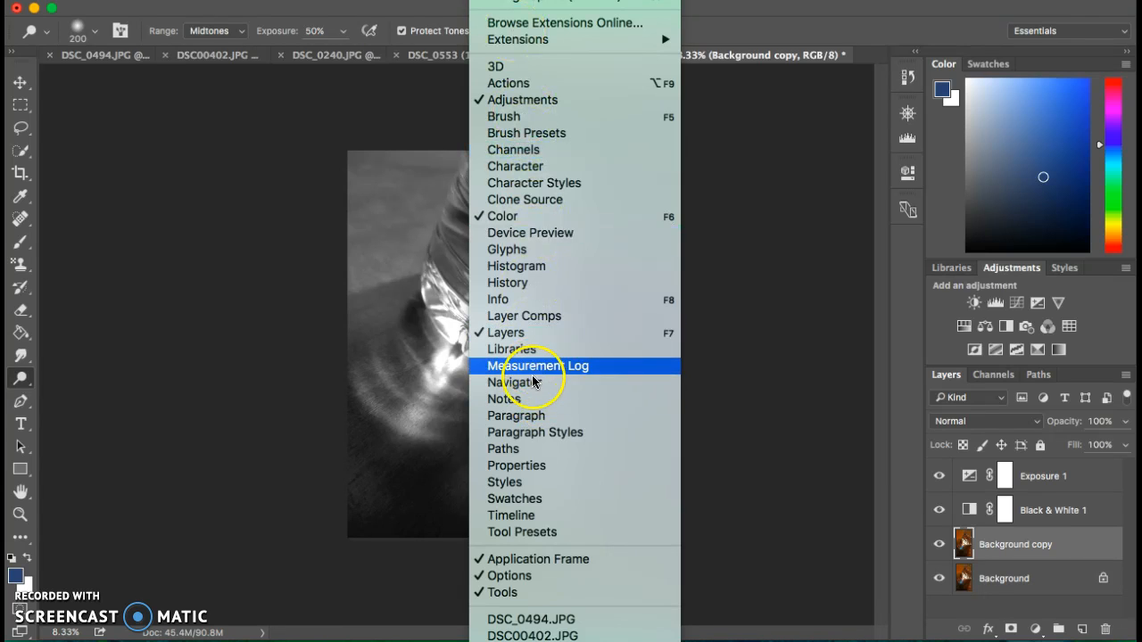
left_click(545, 284)
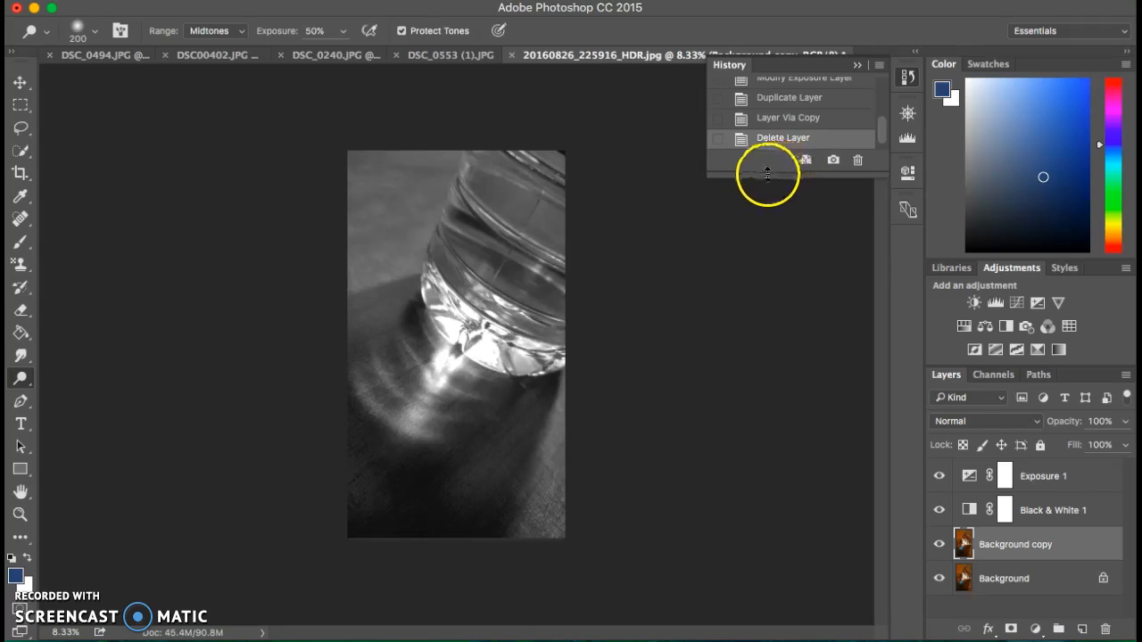
Brighten the light reflection below the glass's base with Dodge tool strokes on the Background copy layer.
left_click(29, 390)
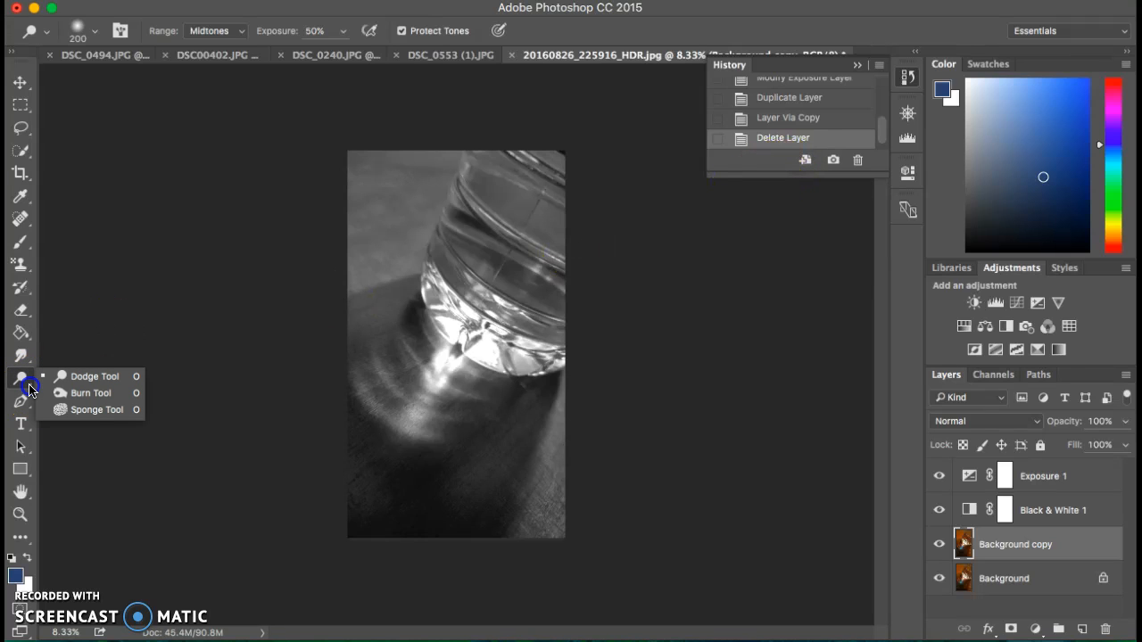
left_click_drag(30, 388, 65, 381)
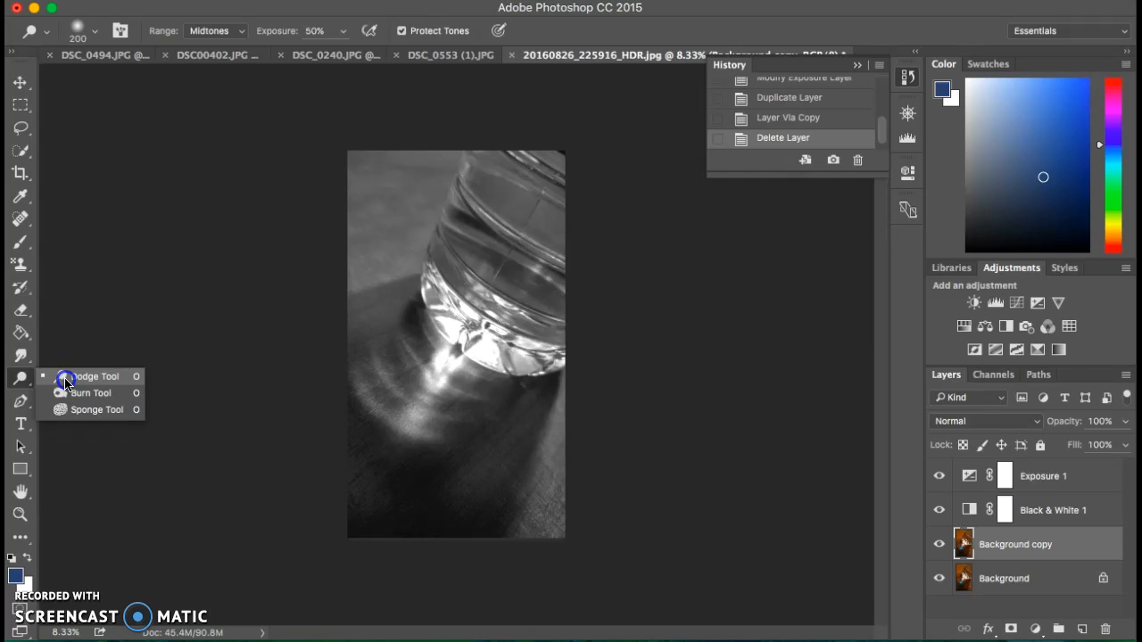
left_click_drag(65, 383, 65, 383)
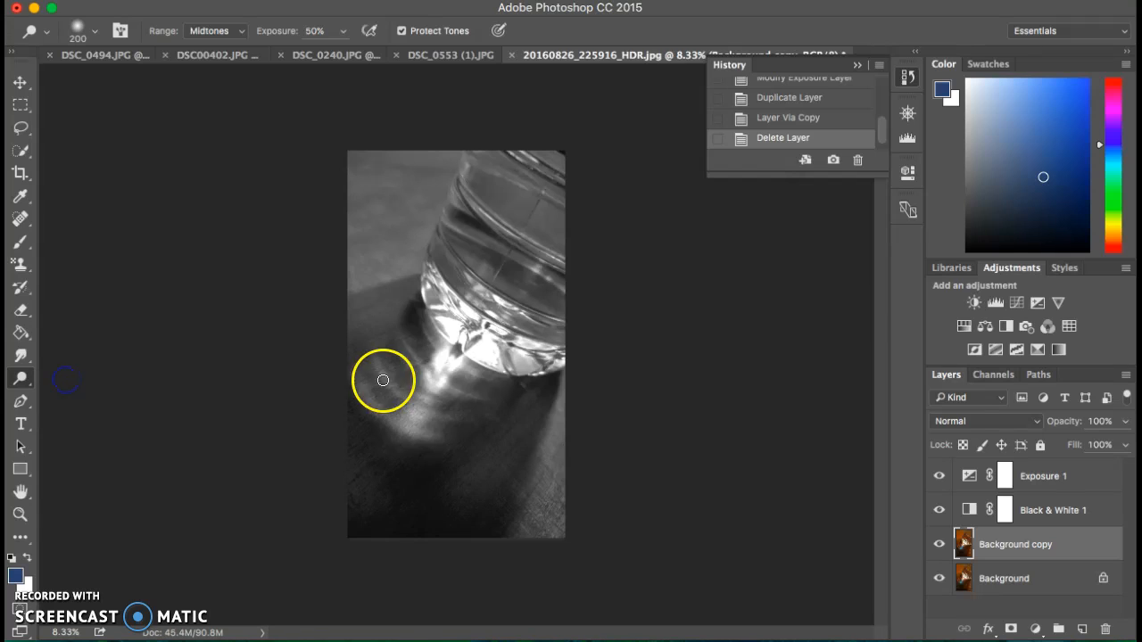
left_click_drag(474, 353, 437, 388)
left_click(1001, 546)
mouse_move(454, 368)
left_mouse_down()
mouse_move(424, 413)
mouse_move(444, 391)
mouse_move(474, 398)
mouse_move(418, 359)
mouse_move(429, 382)
mouse_move(408, 350)
mouse_move(430, 411)
mouse_move(388, 370)
mouse_move(437, 420)
mouse_move(418, 406)
mouse_move(473, 419)
mouse_move(454, 420)
mouse_move(394, 380)
mouse_move(416, 400)
left_mouse_up()
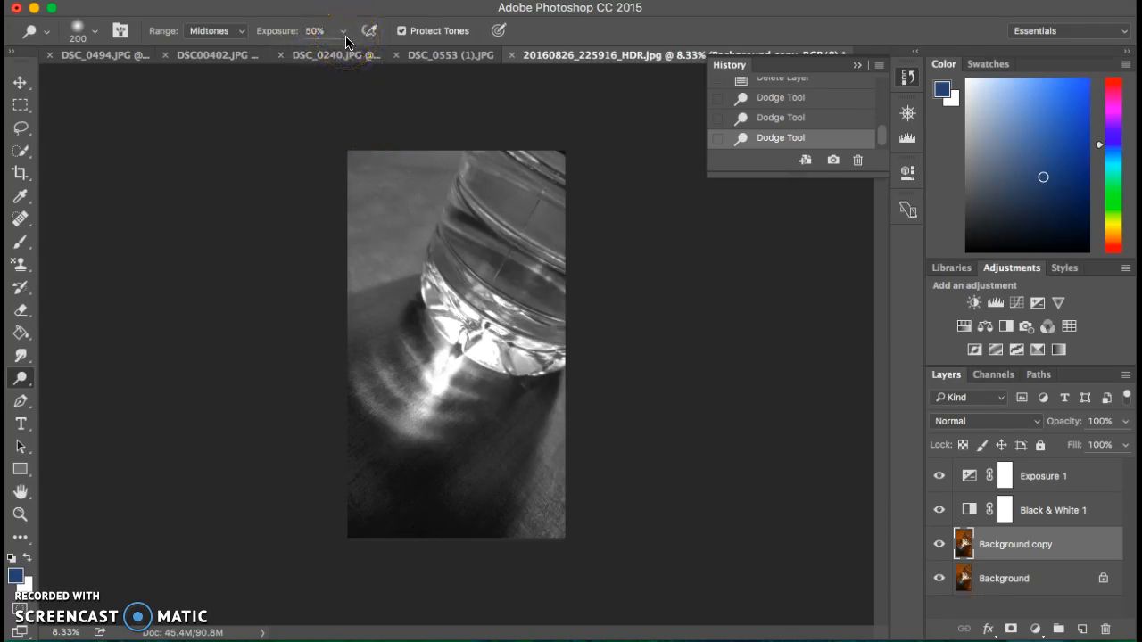
Set the Dodge tool's range to Highlights.
left_click(239, 37)
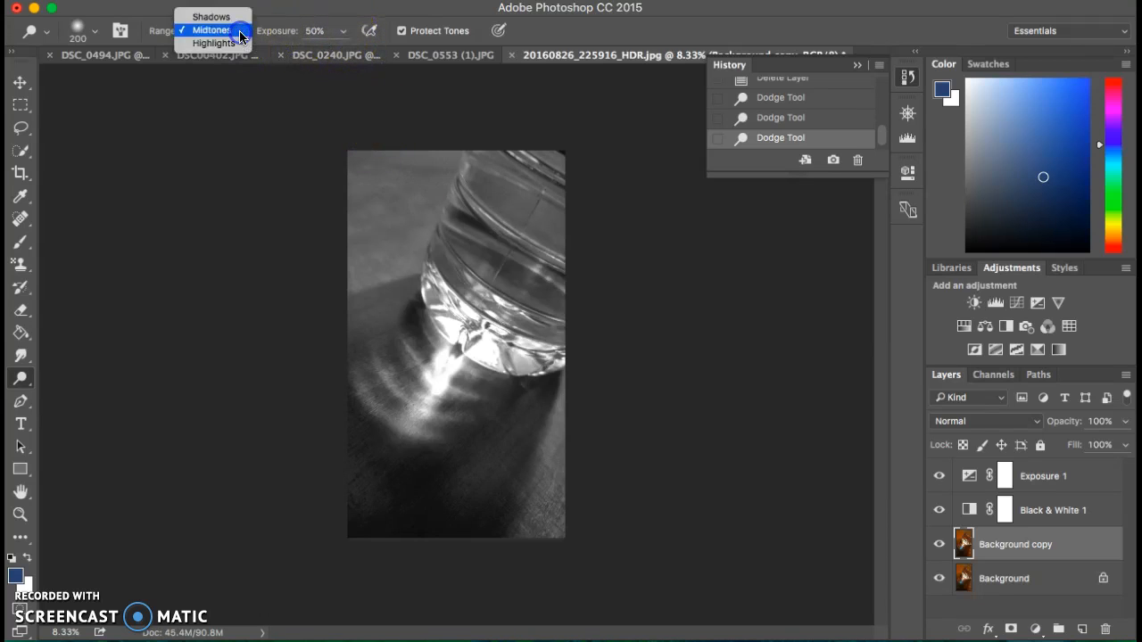
left_click(239, 45)
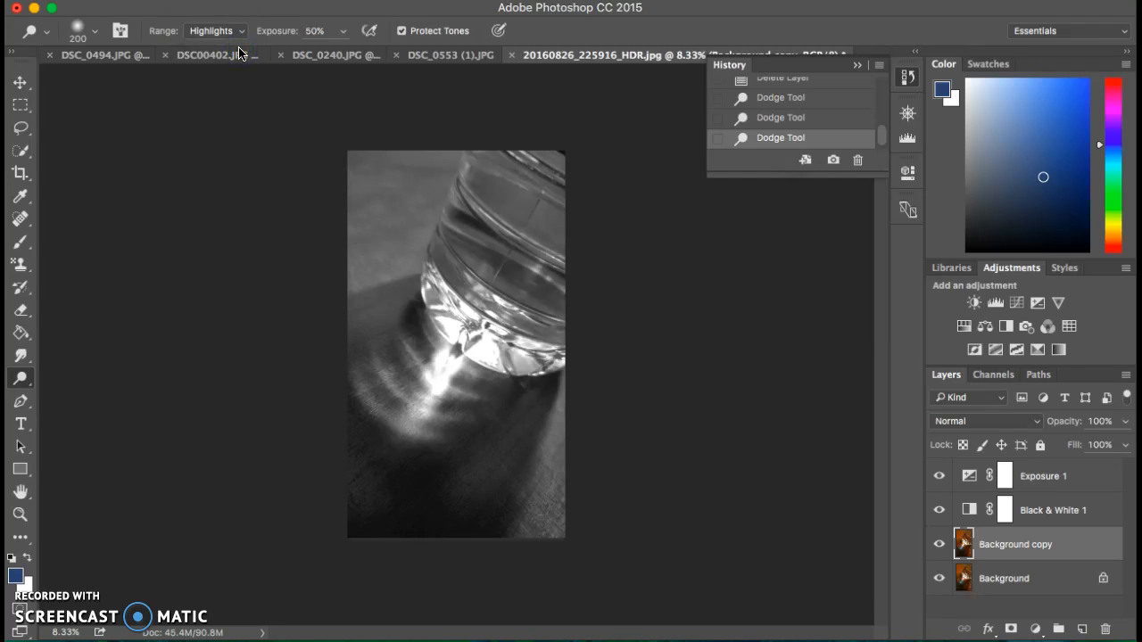
Set the Dodge tool's exposure to 72% and brighten the light reflection below the glass's base.
left_click(342, 33)
left_click_drag(344, 56, 359, 56)
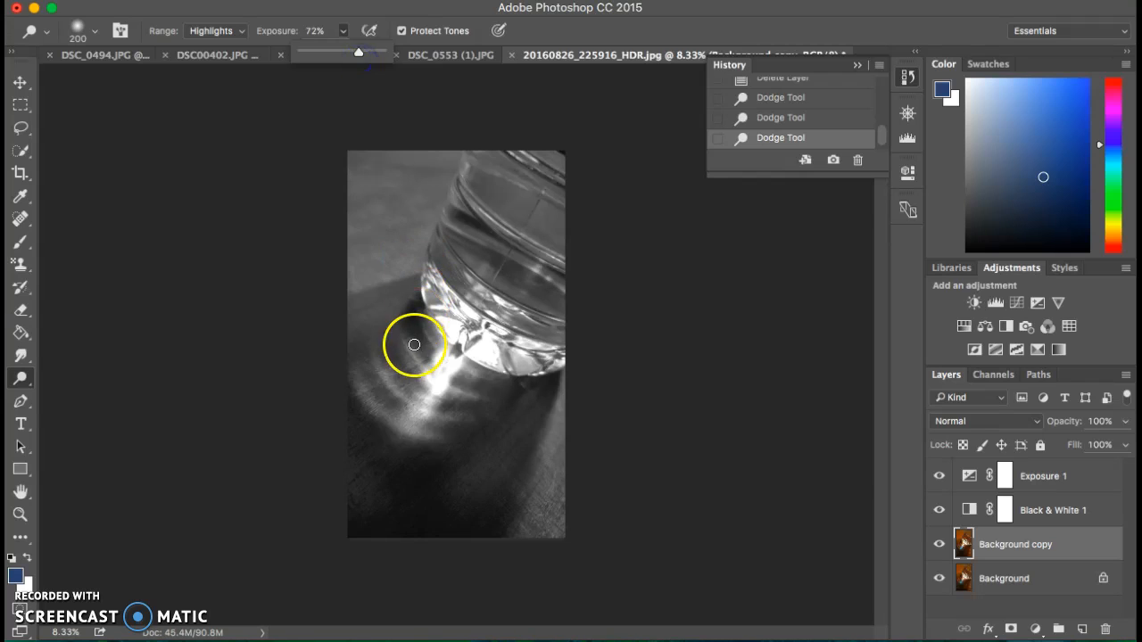
mouse_move(423, 410)
left_mouse_down()
mouse_move(397, 386)
mouse_move(431, 402)
mouse_move(392, 382)
mouse_move(377, 349)
mouse_move(439, 418)
mouse_move(462, 425)
mouse_move(414, 397)
mouse_move(485, 420)
mouse_move(423, 413)
left_mouse_up()
Raise the Dodge exposure to 100% and brighten the reflection's streaks further on the table below the glass.
left_click(343, 31)
left_click_drag(345, 56, 382, 54)
mouse_move(447, 397)
left_mouse_down()
mouse_move(419, 414)
mouse_move(387, 377)
mouse_move(424, 421)
mouse_move(458, 426)
mouse_move(380, 378)
mouse_move(450, 432)
mouse_move(470, 429)
mouse_move(403, 403)
mouse_move(465, 416)
mouse_move(419, 427)
mouse_move(441, 447)
mouse_move(394, 430)
mouse_move(379, 410)
mouse_move(412, 435)
mouse_move(356, 385)
mouse_move(407, 440)
mouse_move(469, 466)
mouse_move(402, 401)
mouse_move(371, 347)
mouse_move(435, 411)
mouse_move(388, 384)
mouse_move(468, 422)
mouse_move(455, 413)
mouse_move(398, 427)
mouse_move(408, 410)
mouse_move(401, 449)
mouse_move(372, 458)
mouse_move(437, 399)
mouse_move(413, 360)
mouse_move(424, 387)
mouse_move(483, 419)
left_mouse_up()
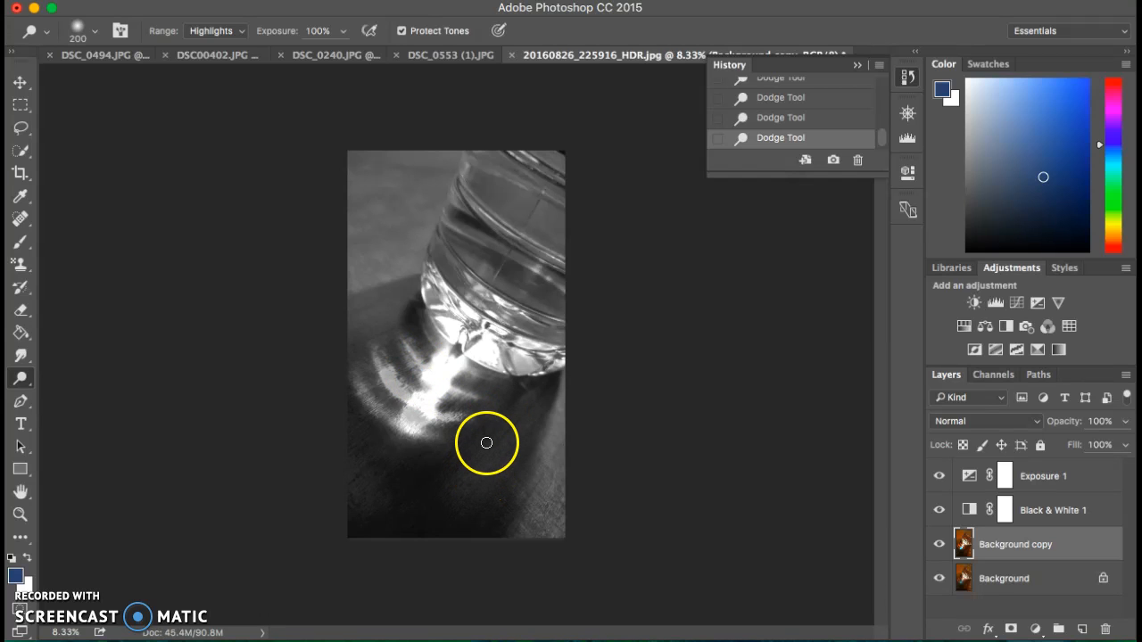
Switch to the Burn tool and darken the light streaks and the table around the reflection.
left_click(22, 385)
left_click_drag(22, 385, 69, 401)
left_click(388, 384)
left_click_drag(388, 385, 416, 413)
left_click(449, 424)
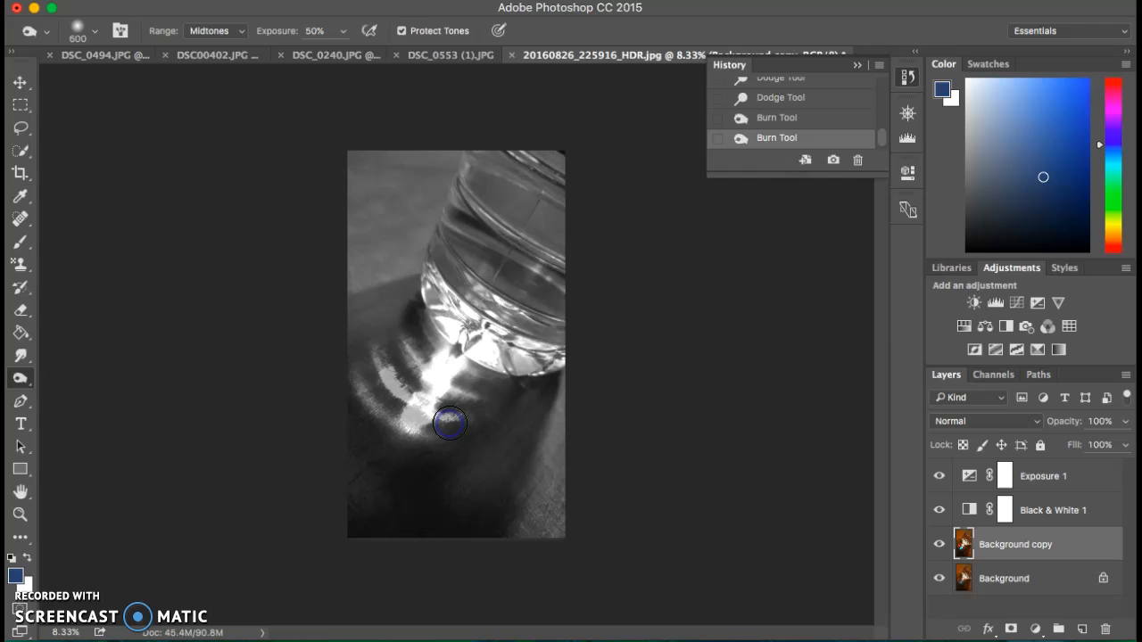
Compare the last Burn strokes with earlier history states, then compare the image with and without the Background copy layer.
left_click(798, 123)
left_click(795, 98)
left_click(791, 139)
left_click(940, 545)
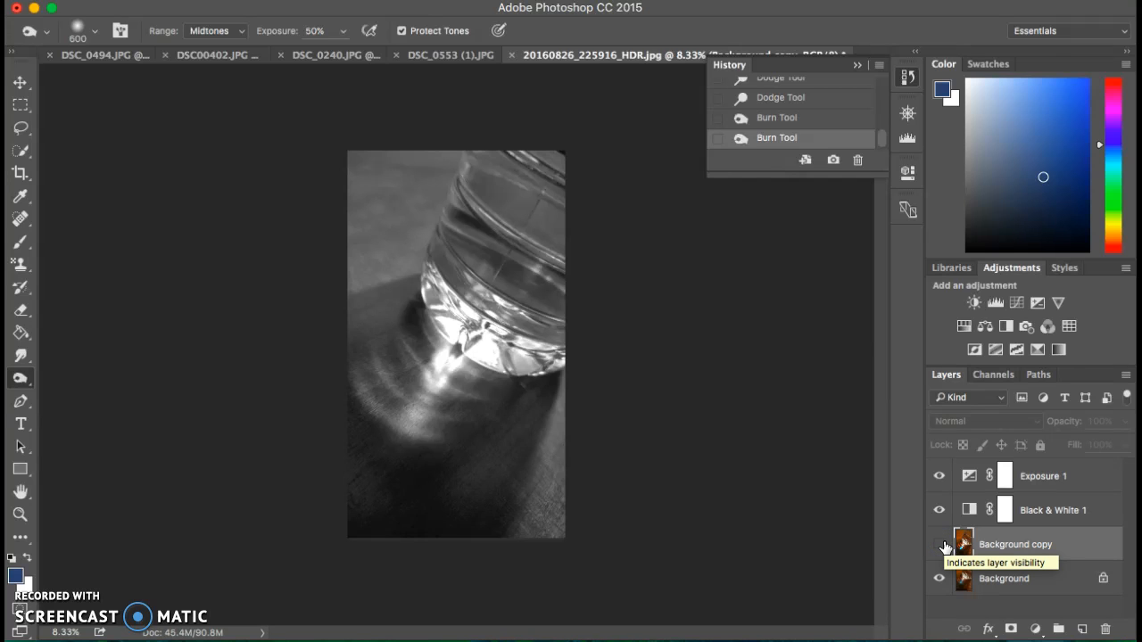
left_click(942, 544)
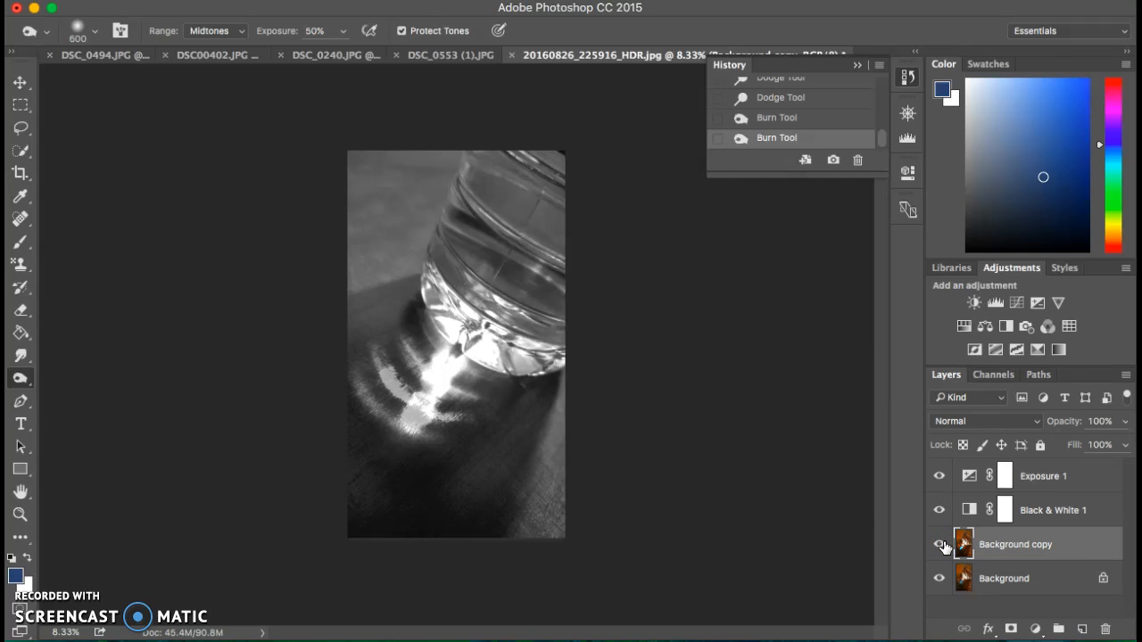
Darken the dark band across the middle of the glass with 600 px Burn tool strokes.
mouse_move(479, 219)
left_mouse_down()
mouse_move(463, 210)
mouse_move(482, 227)
left_mouse_up()
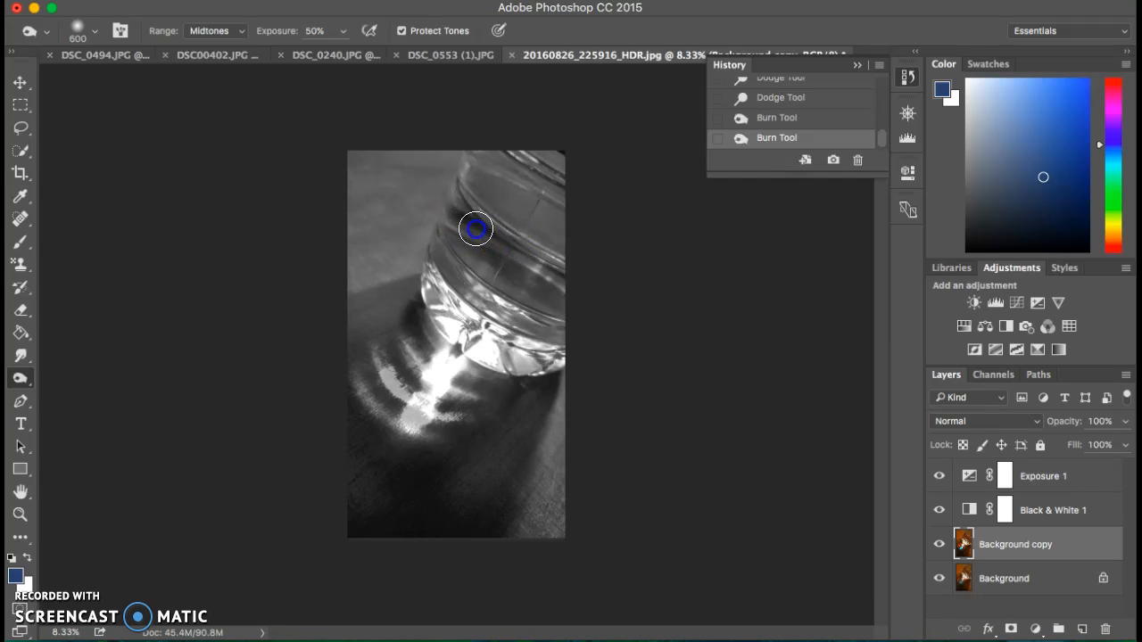
left_click(475, 229)
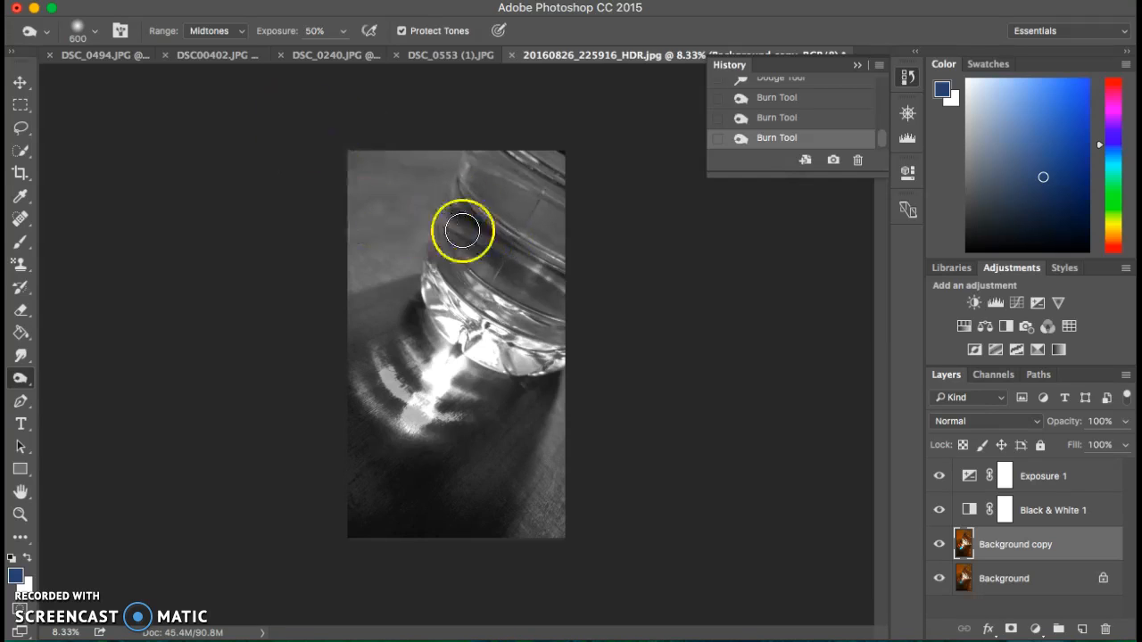
mouse_move(473, 234)
left_mouse_down()
mouse_move(451, 227)
mouse_move(572, 282)
mouse_move(557, 275)
left_mouse_up()
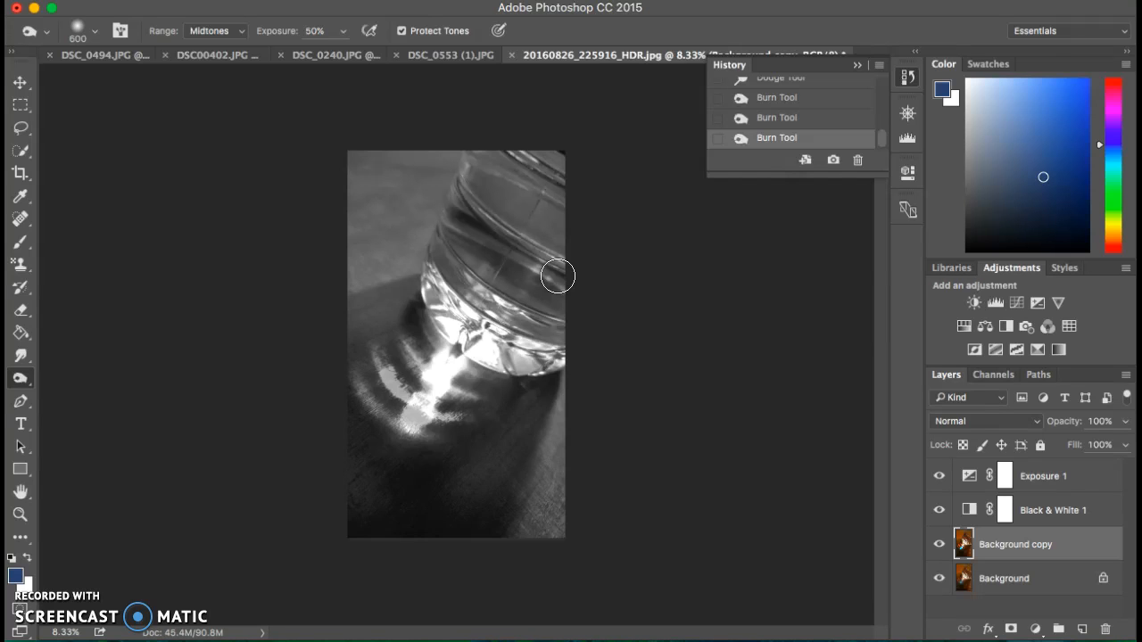
Reduce the Burn tool's brush size to 200 px for finer work on the glass.
key("super+equal")
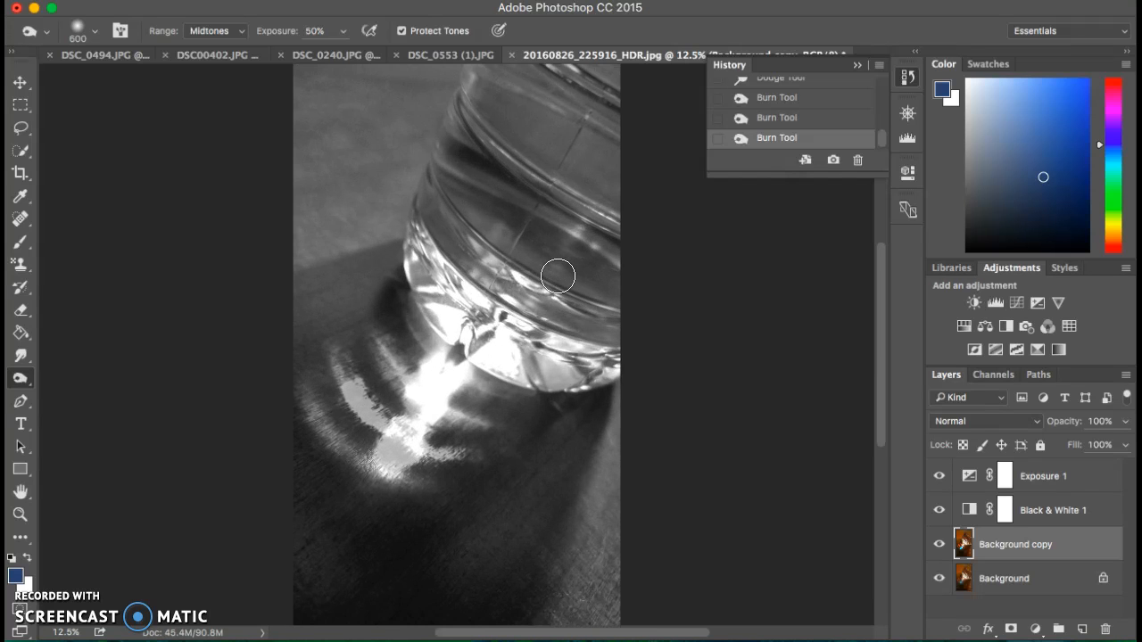
scroll(565, 264, "up", 4)
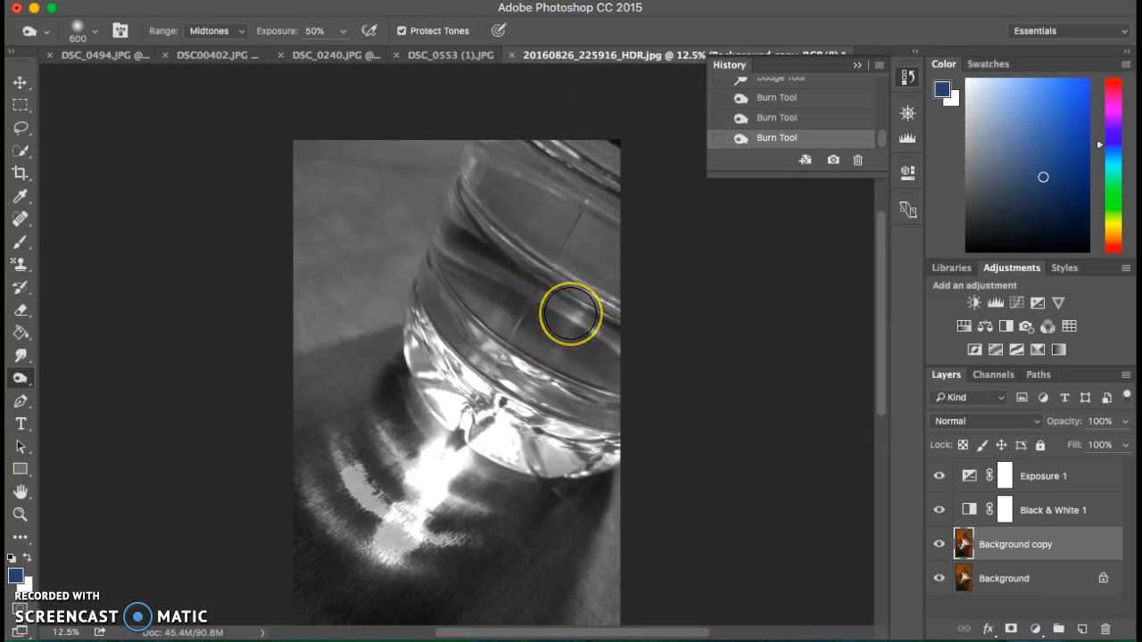
left_click(96, 38)
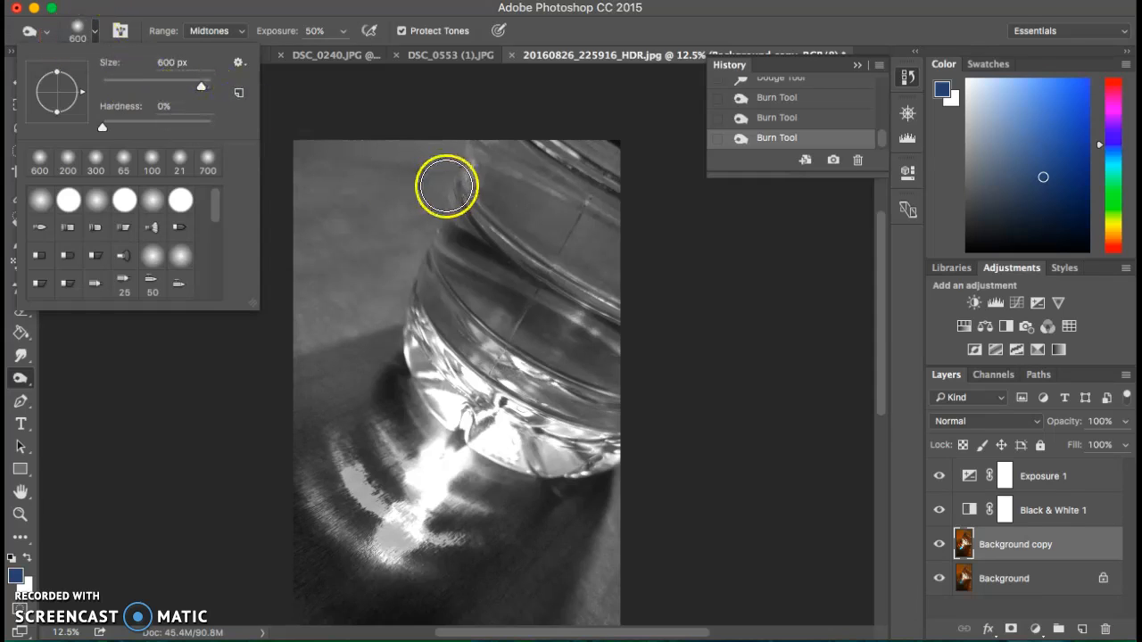
left_click(468, 222)
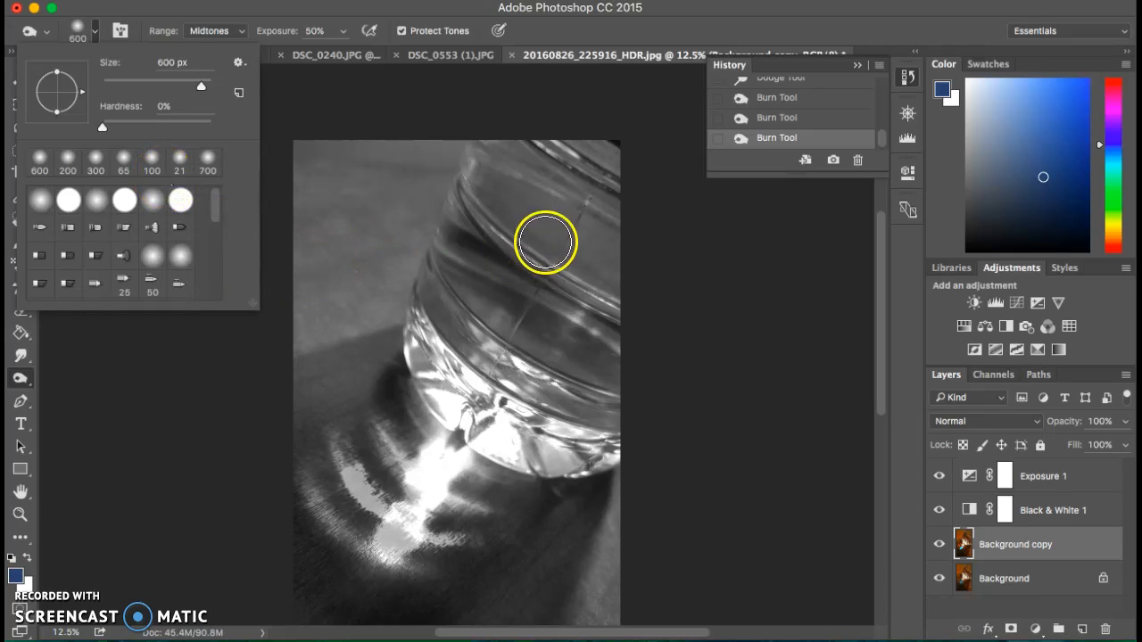
left_click(673, 267)
left_click_drag(614, 277, 534, 273)
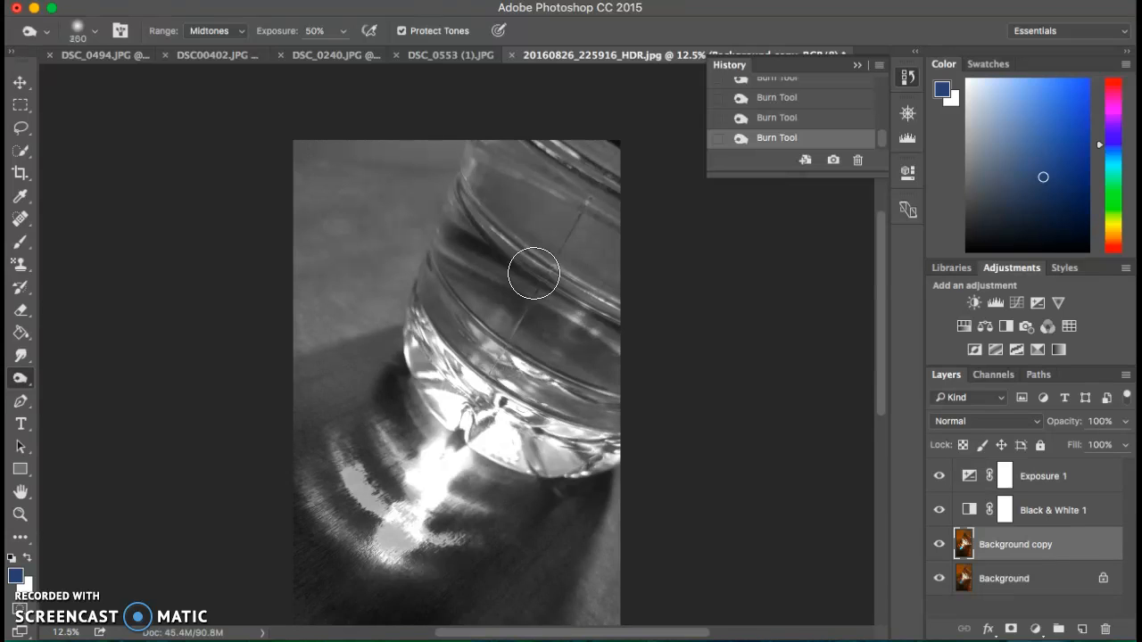
mouse_move(534, 273)
left_mouse_down()
mouse_move(484, 245)
mouse_move(525, 276)
left_mouse_up()
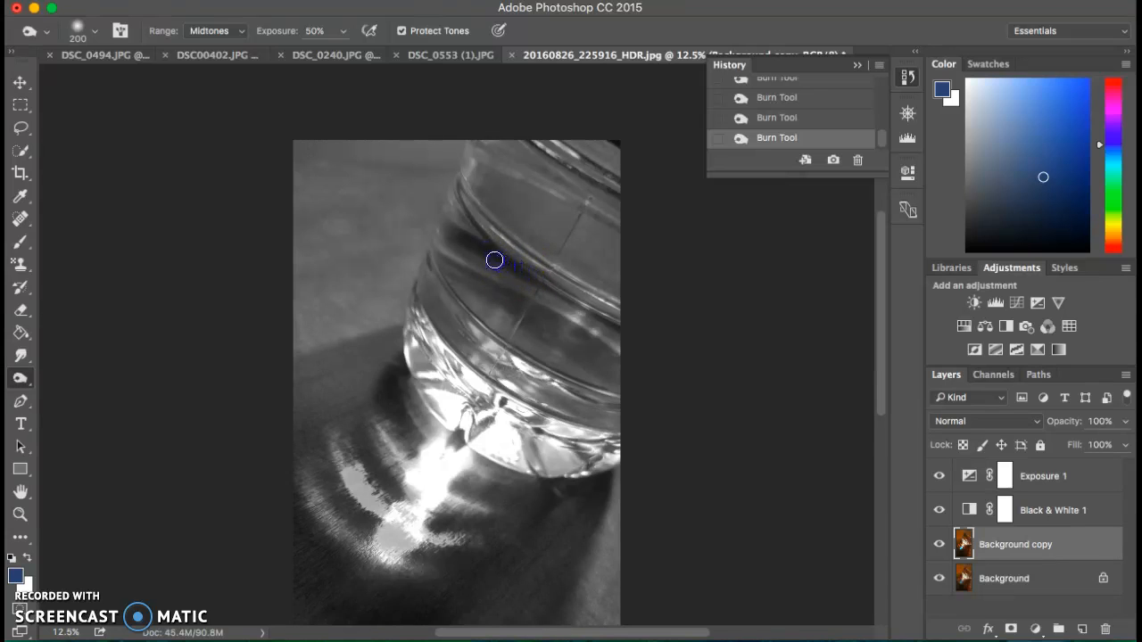
Burn the dark bands in the glass's middle, the table shadow beside it and the table below its base.
left_click_drag(524, 272, 526, 274)
mouse_move(590, 314)
left_mouse_down()
mouse_move(448, 350)
mouse_move(419, 387)
mouse_move(381, 382)
mouse_move(399, 372)
mouse_move(388, 372)
mouse_move(395, 351)
mouse_move(324, 348)
mouse_move(398, 339)
mouse_move(382, 370)
mouse_move(348, 389)
mouse_move(372, 399)
mouse_move(371, 368)
mouse_move(350, 356)
mouse_move(277, 367)
mouse_move(350, 372)
mouse_move(365, 390)
mouse_move(337, 400)
left_mouse_up()
left_click_drag(535, 478, 575, 502)
mouse_move(527, 583)
left_mouse_down()
mouse_move(492, 612)
mouse_move(441, 597)
mouse_move(547, 543)
mouse_move(526, 568)
left_mouse_up()
Darken the glass's rim, upper body and the clear areas between its ridges with Burn tool strokes.
mouse_move(502, 125)
left_mouse_down()
mouse_move(606, 181)
mouse_move(552, 140)
left_mouse_up()
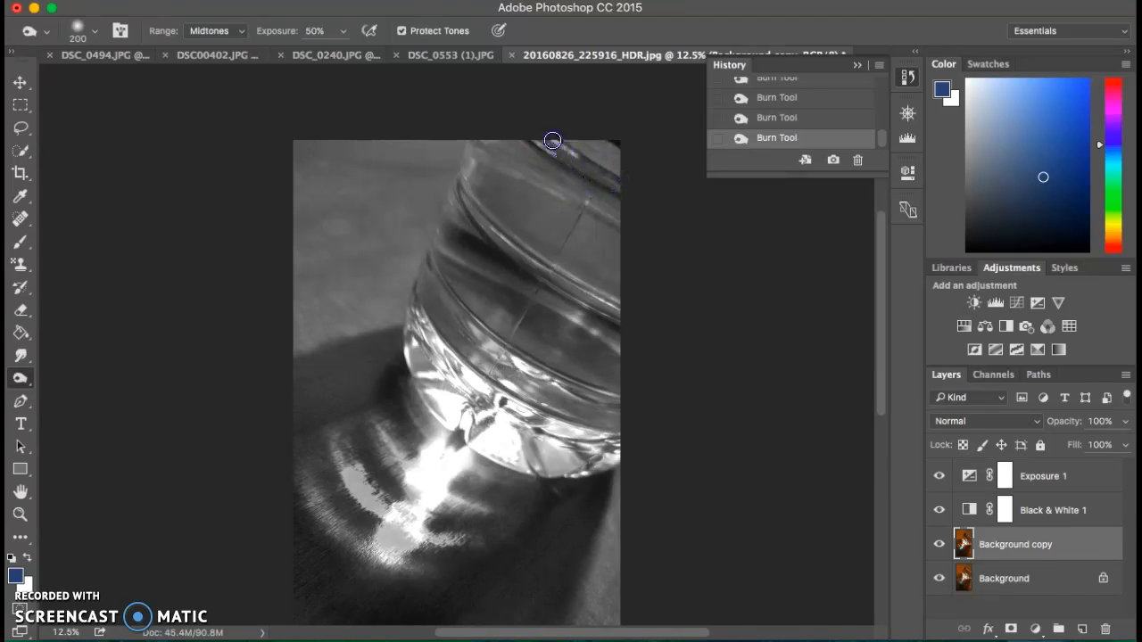
mouse_move(575, 210)
left_mouse_down()
mouse_move(559, 224)
mouse_move(482, 171)
mouse_move(476, 187)
left_mouse_up()
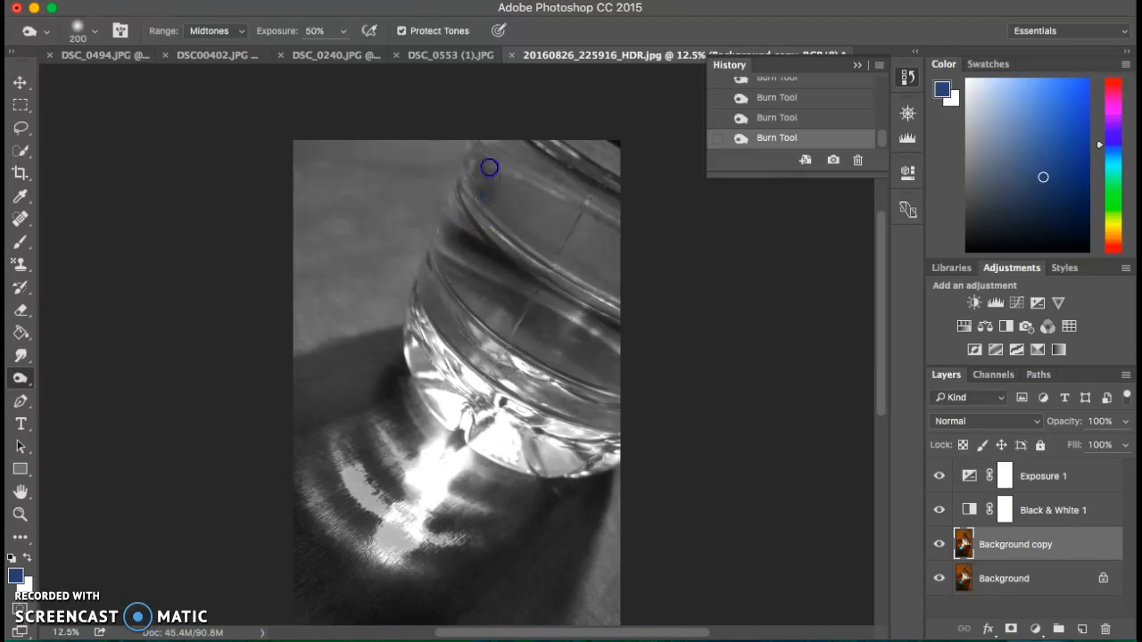
mouse_move(544, 229)
left_mouse_down()
mouse_move(553, 259)
mouse_move(589, 228)
mouse_move(560, 242)
mouse_move(551, 181)
mouse_move(601, 170)
mouse_move(630, 214)
mouse_move(574, 161)
mouse_move(615, 161)
left_mouse_up()
key("super+equal")
mouse_move(641, 239)
left_mouse_down()
mouse_move(673, 248)
mouse_move(657, 214)
mouse_move(663, 197)
mouse_move(652, 214)
mouse_move(621, 211)
mouse_move(664, 230)
mouse_move(639, 229)
mouse_move(653, 256)
left_mouse_up()
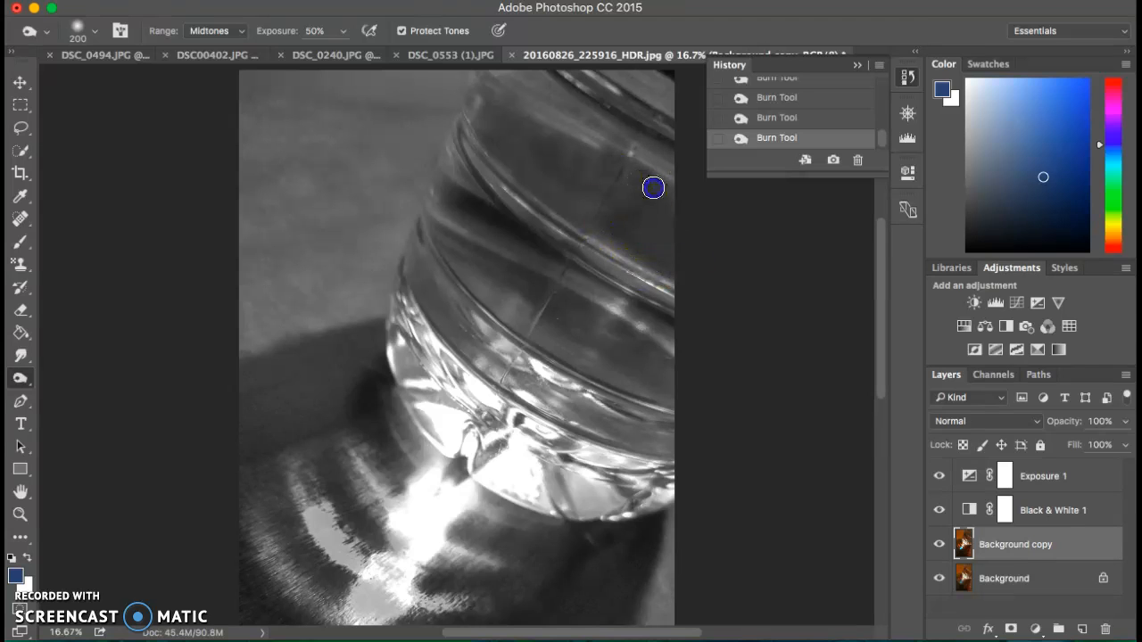
mouse_move(629, 301)
left_mouse_down()
mouse_move(550, 300)
mouse_move(675, 383)
mouse_move(571, 350)
mouse_move(434, 255)
mouse_move(579, 342)
mouse_move(576, 359)
left_mouse_up()
Burn the facets and edges of the glass's base to deepen their contrast, touching up spots on the upper body.
mouse_move(596, 424)
left_mouse_down()
mouse_move(576, 420)
mouse_move(637, 443)
mouse_move(571, 469)
mouse_move(620, 482)
mouse_move(515, 500)
mouse_move(522, 460)
left_mouse_up()
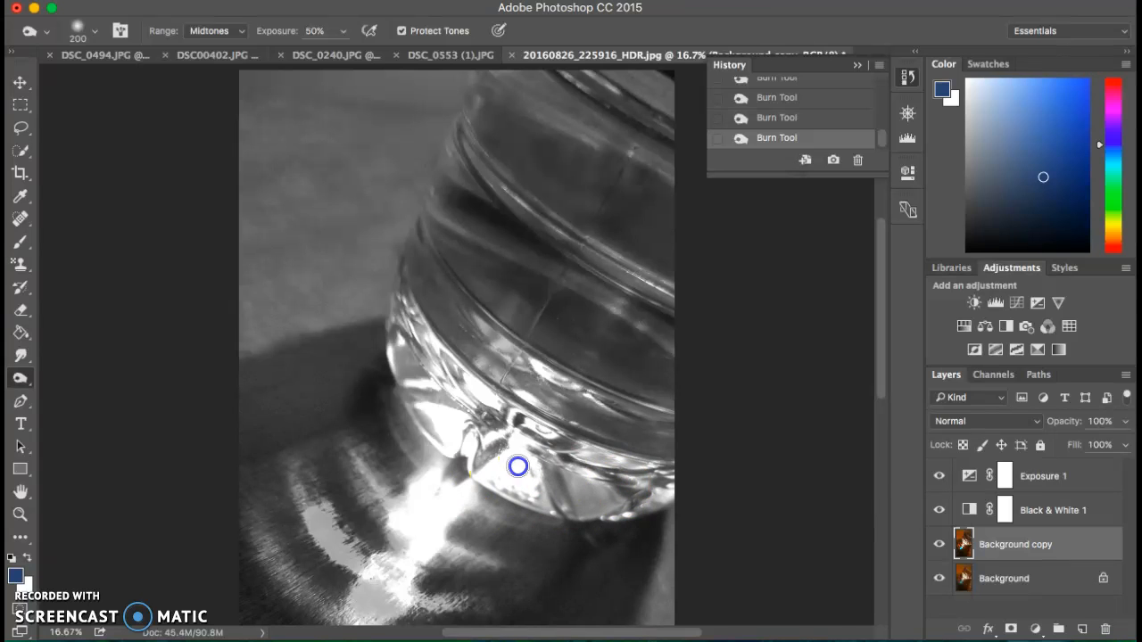
mouse_move(464, 408)
left_mouse_down()
mouse_move(410, 387)
mouse_move(408, 313)
mouse_move(500, 461)
mouse_move(448, 380)
mouse_move(533, 382)
mouse_move(551, 346)
mouse_move(615, 482)
mouse_move(651, 488)
left_mouse_up()
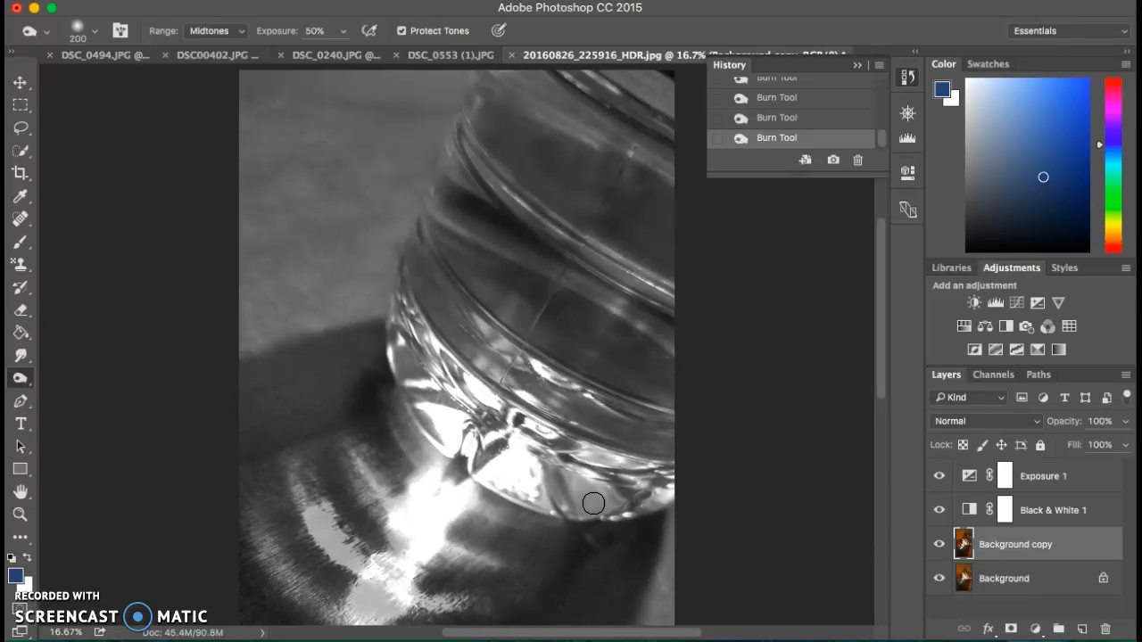
left_click(454, 477)
left_click(526, 94)
left_click(623, 196)
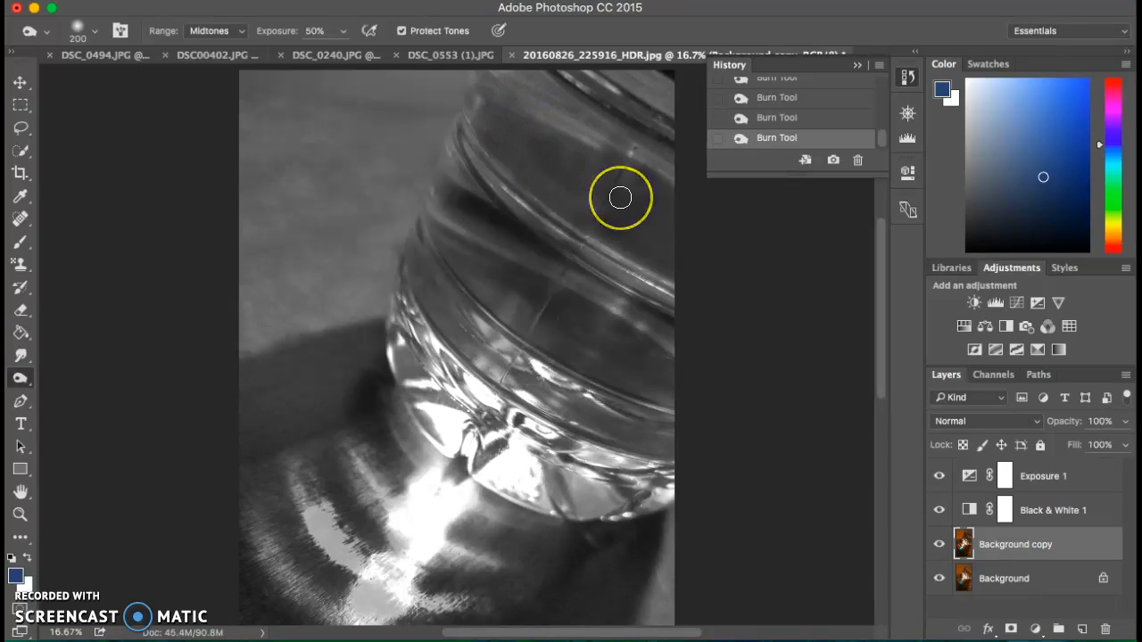